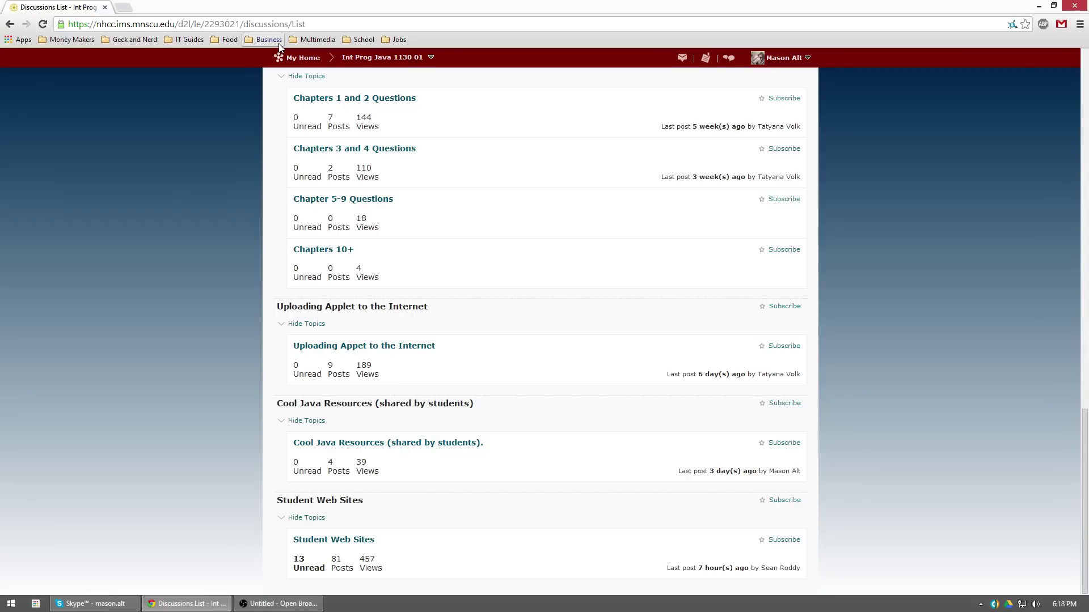
Go to dropbox.com in a new tab and sign out of the current account
{"action": "key", "text": "ctrl+t"}
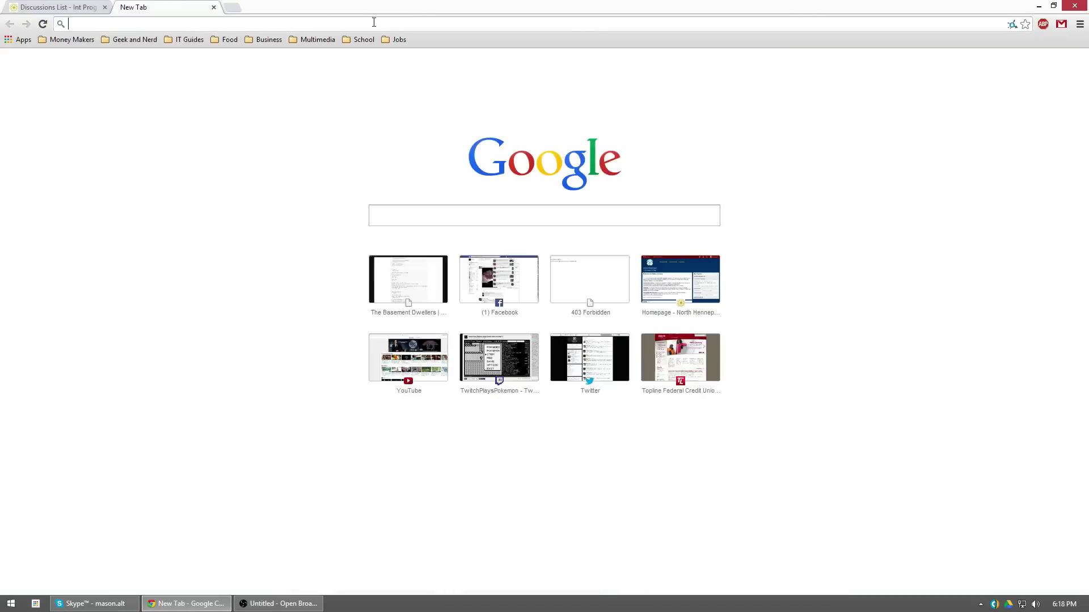
{"action": "type", "text": "dropbox.com"}
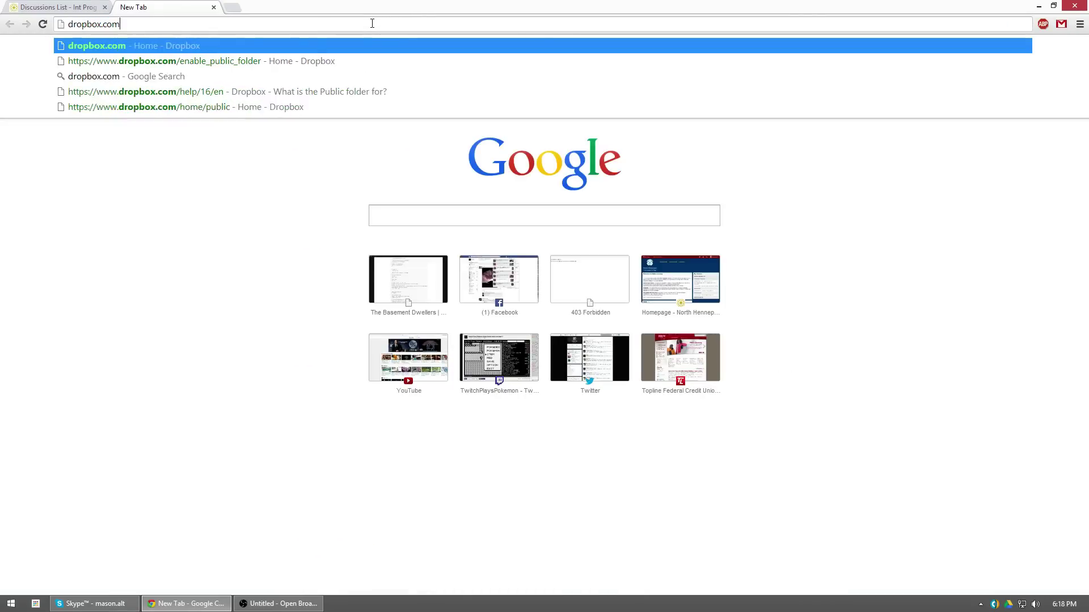
{"action": "key", "text": "Return"}
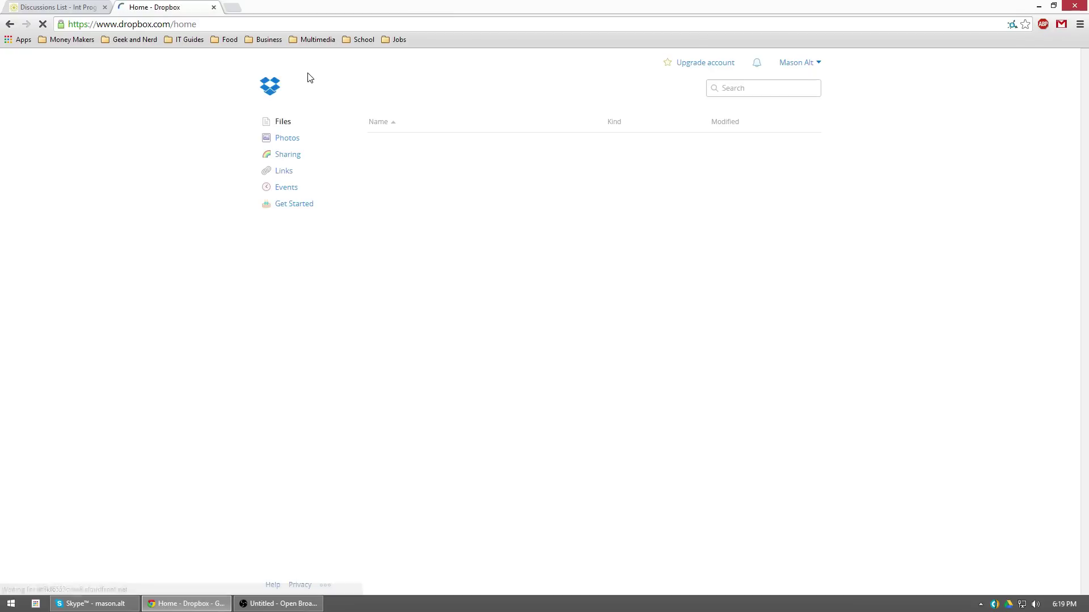
{"action": "left_click", "coordinate": [817, 64]}
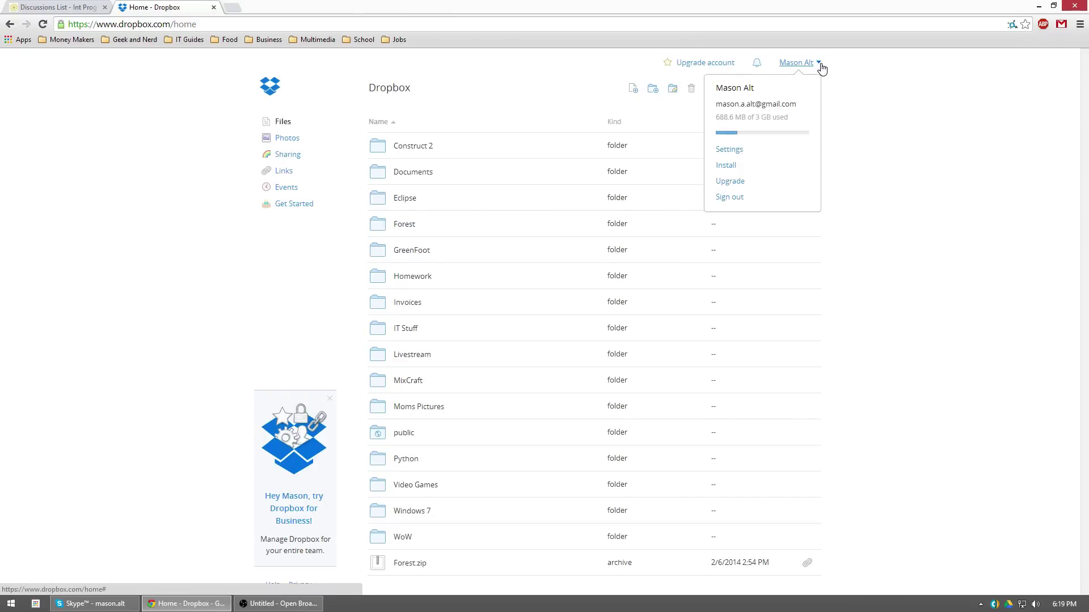
{"action": "left_click", "coordinate": [729, 197]}
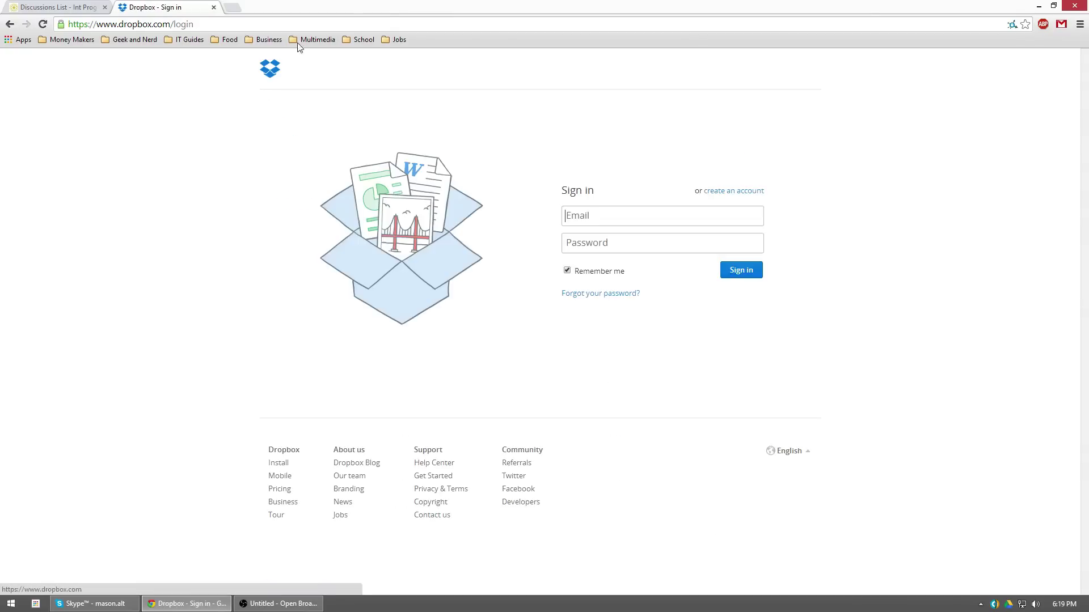
Reload dropbox.com to reach the public sign-up front page
{"action": "left_click", "coordinate": [349, 26]}
{"action": "type", "text": "dropbox.com"}
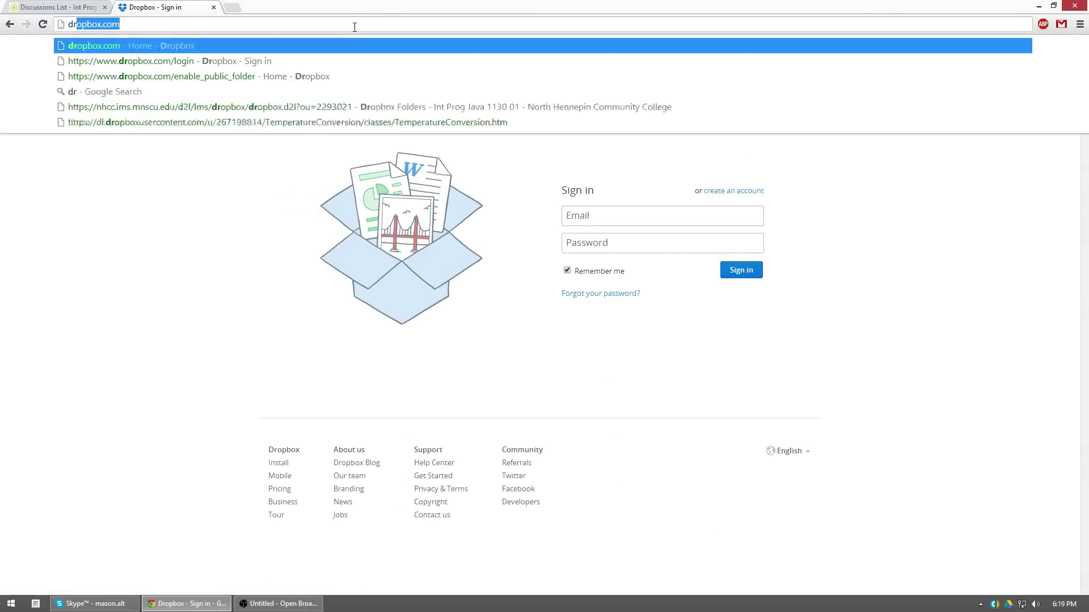
{"action": "key", "text": "Return"}
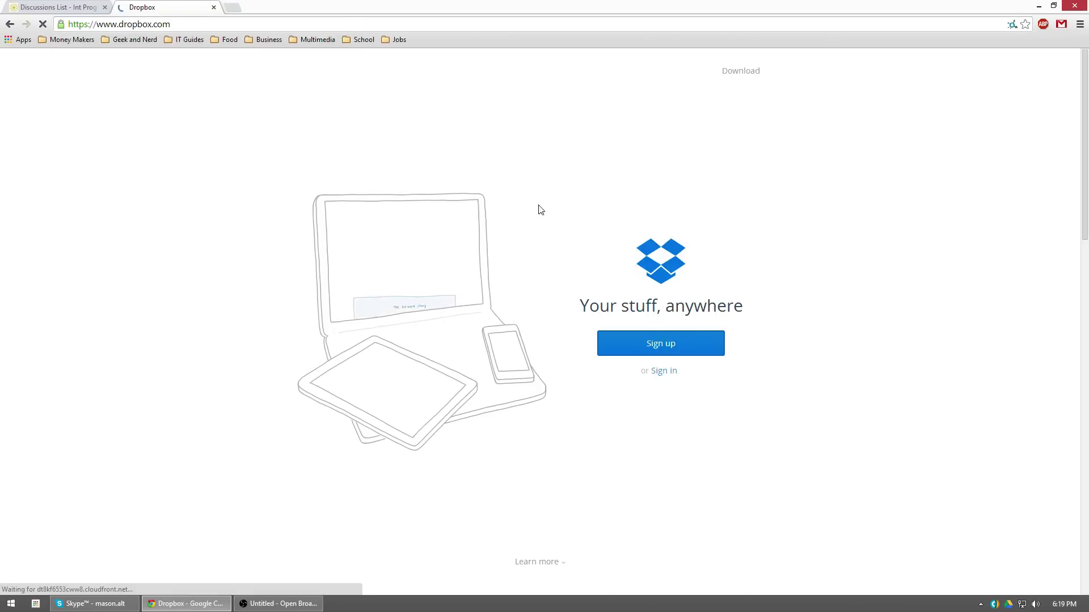
Sign up with the user's first name, e-mail address and a password, accepting the Dropbox Terms
{"action": "left_click", "coordinate": [654, 358]}
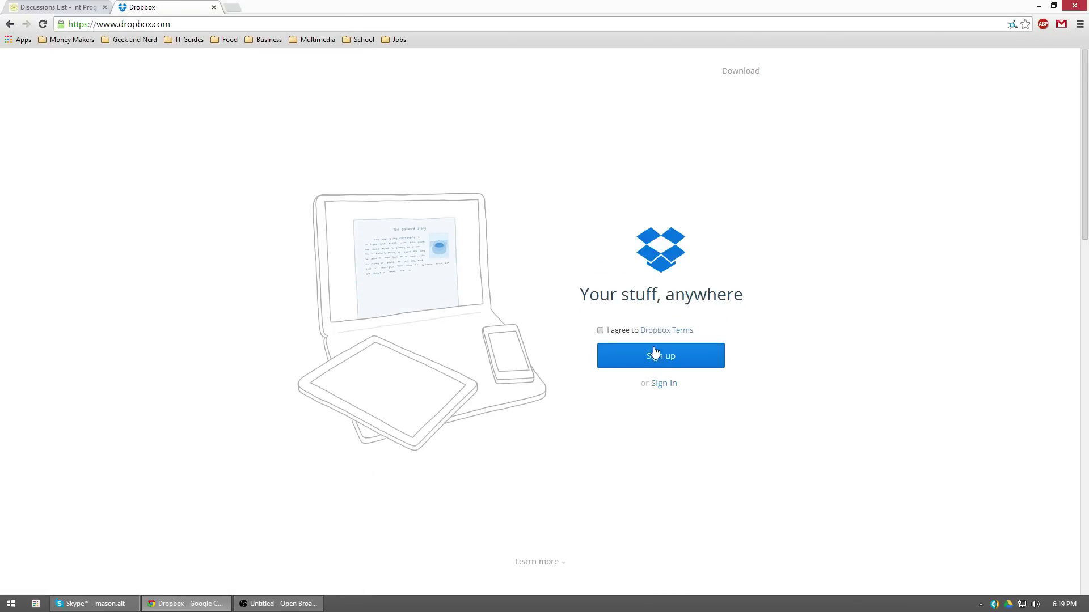
{"action": "type", "text": "Mason"}
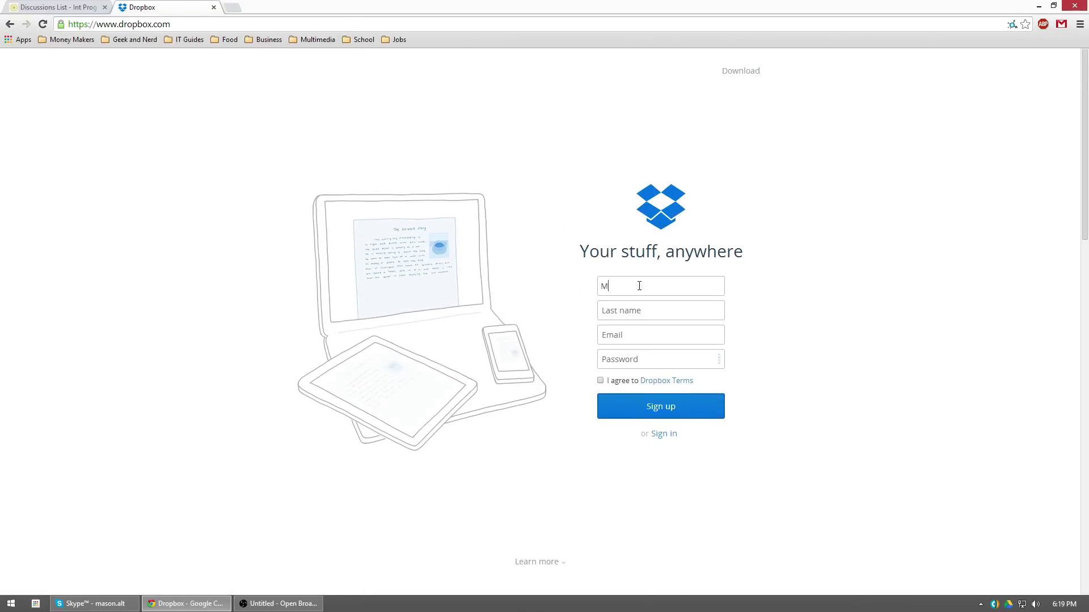
{"action": "key", "text": "Tab"}
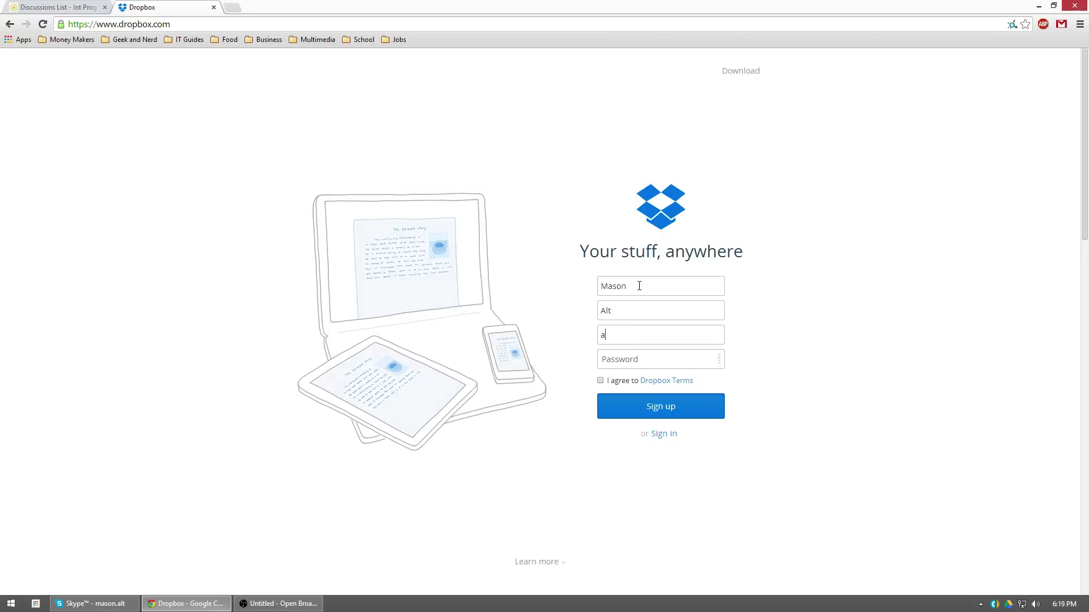
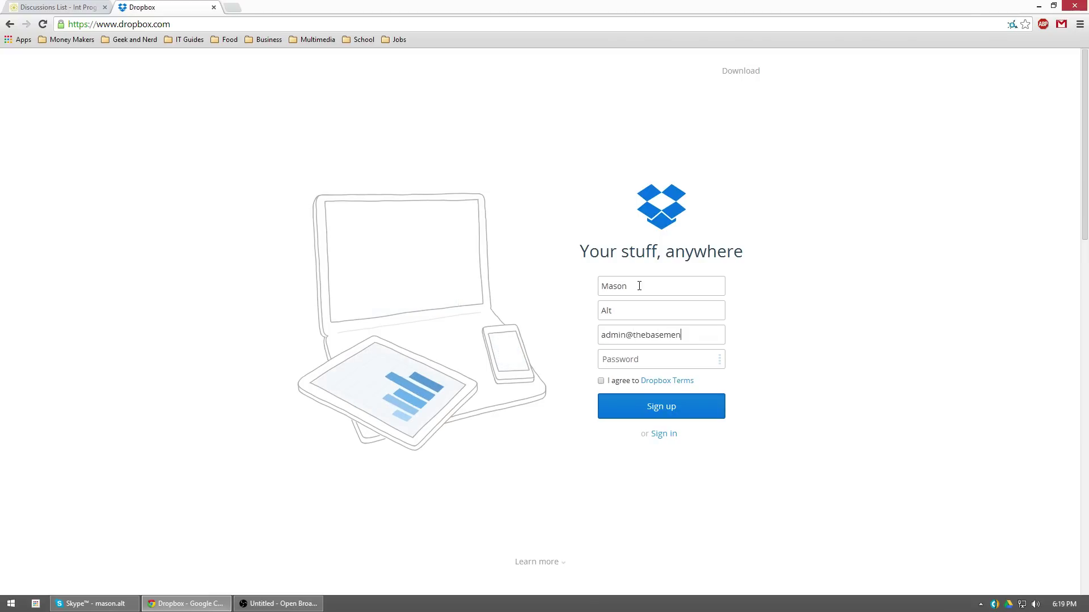
{"action": "key", "text": "Tab"}
{"action": "type", "text": "••"}
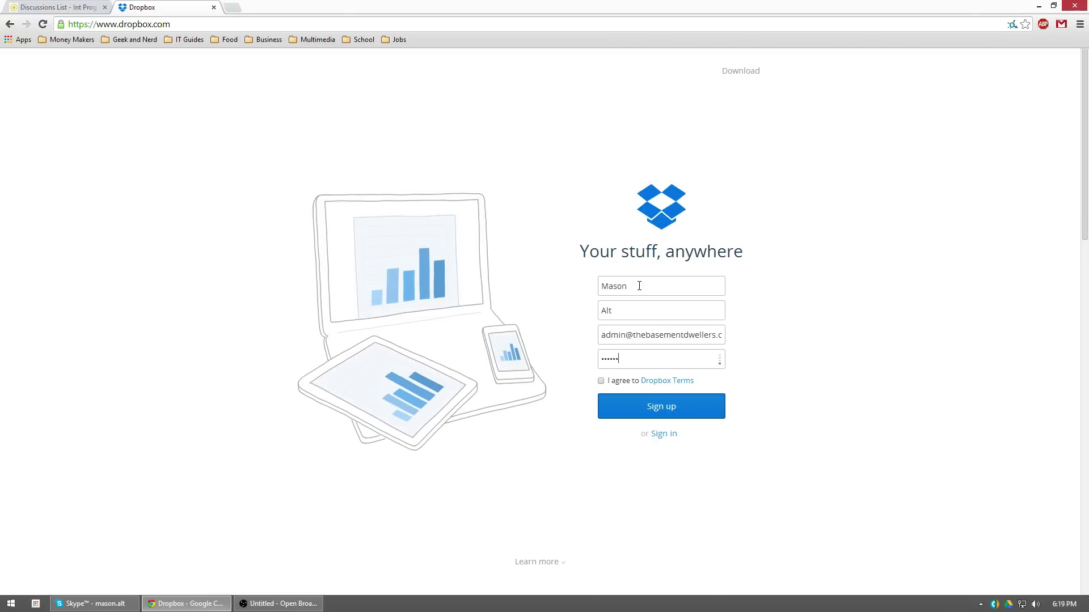
{"action": "left_click", "coordinate": [599, 381]}
{"action": "left_click", "coordinate": [619, 409]}
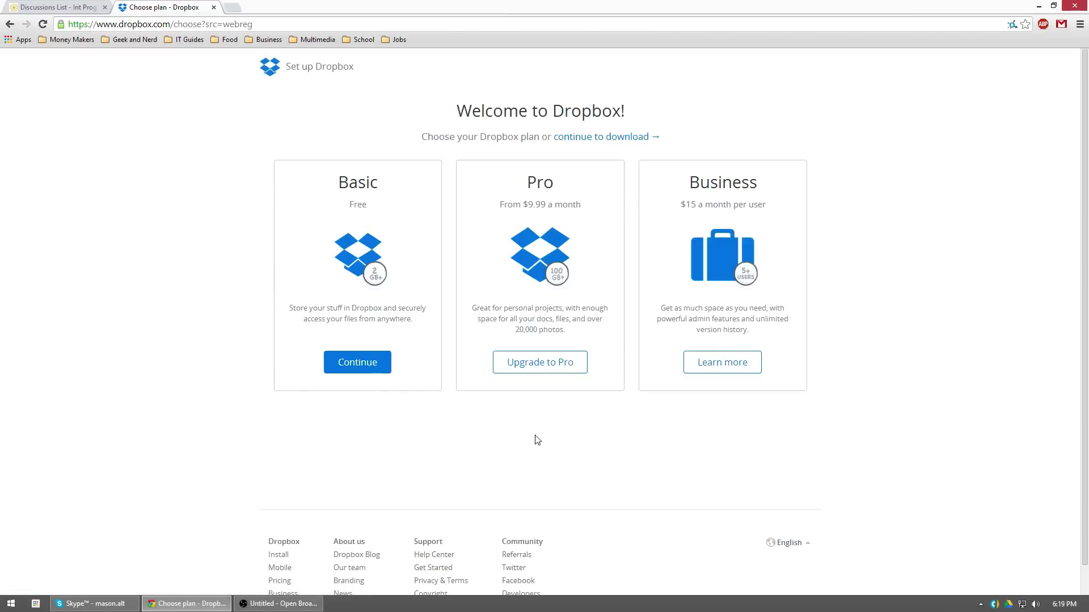
Choose the free Basic plan, cancel the installer save, and view the account dropdown
{"action": "left_click", "coordinate": [366, 368]}
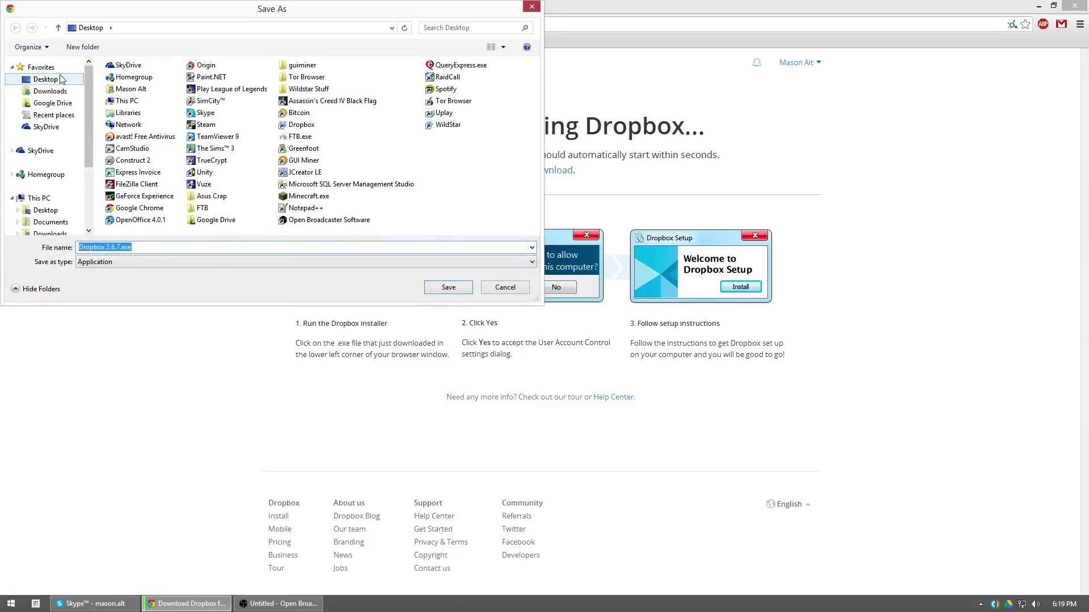
{"action": "left_click", "coordinate": [504, 288]}
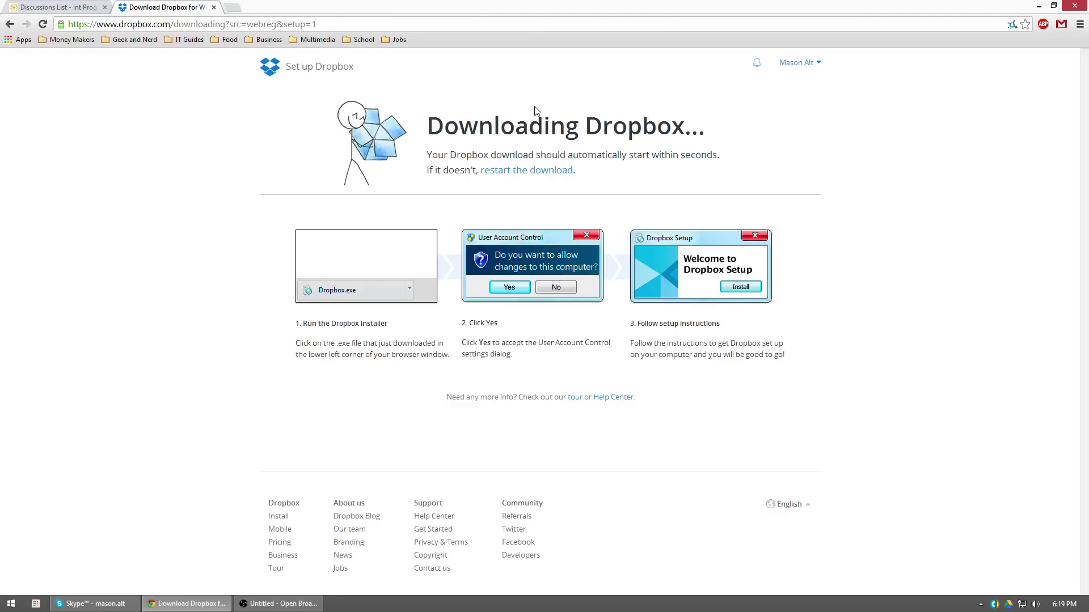
{"action": "left_click", "coordinate": [799, 66]}
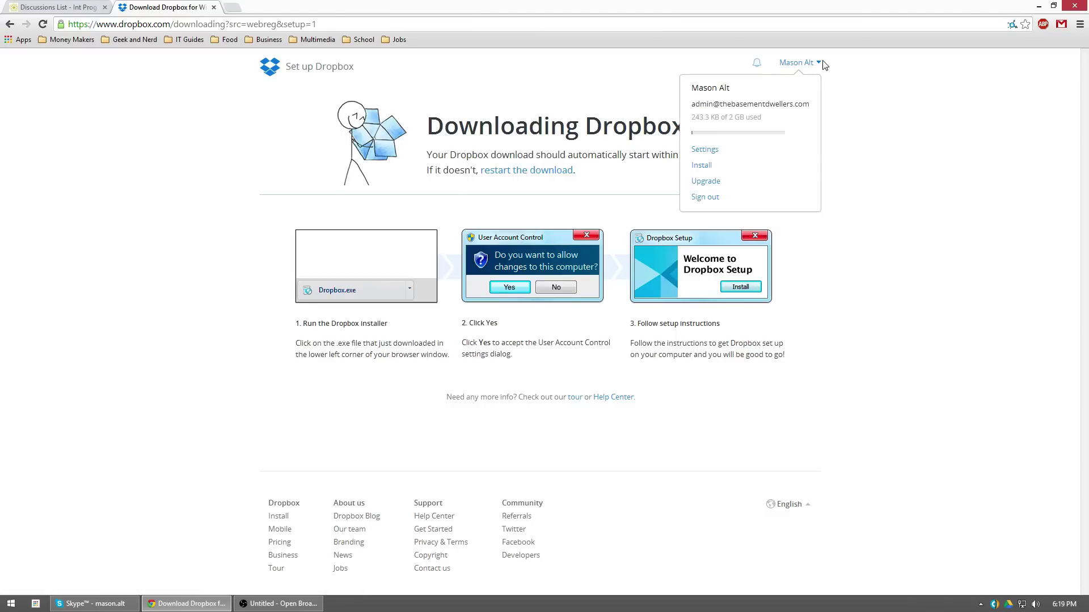
{"action": "left_click", "coordinate": [819, 66]}
{"action": "left_click", "coordinate": [820, 67]}
Reload dropbox.com and open Files, which lists only Getting Started.pdf
{"action": "left_click", "coordinate": [383, 24]}
{"action": "type", "text": "dropbox.com"}
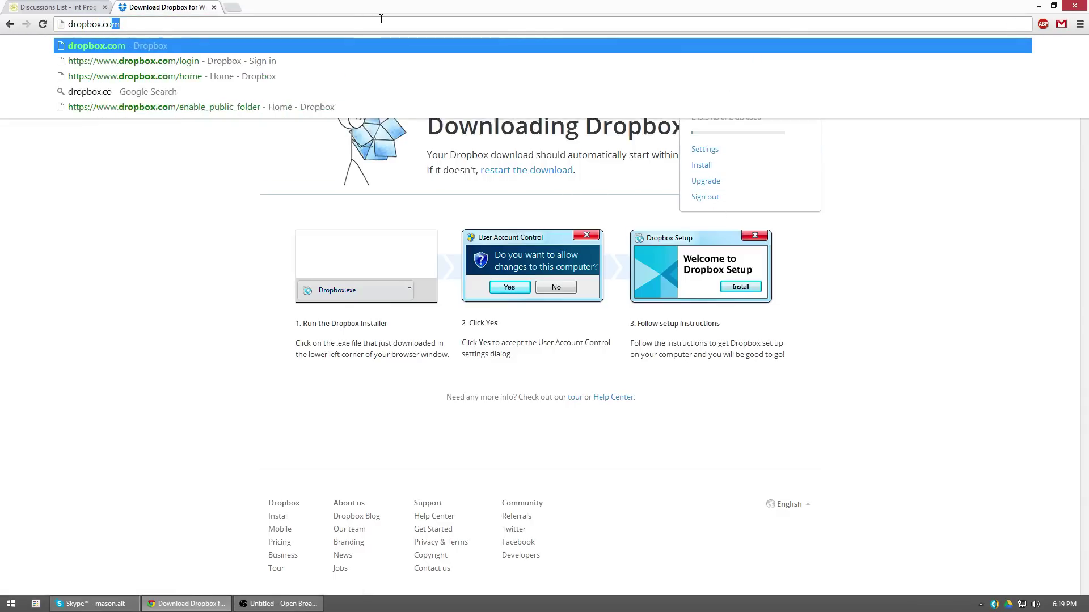
{"action": "key", "text": "Return"}
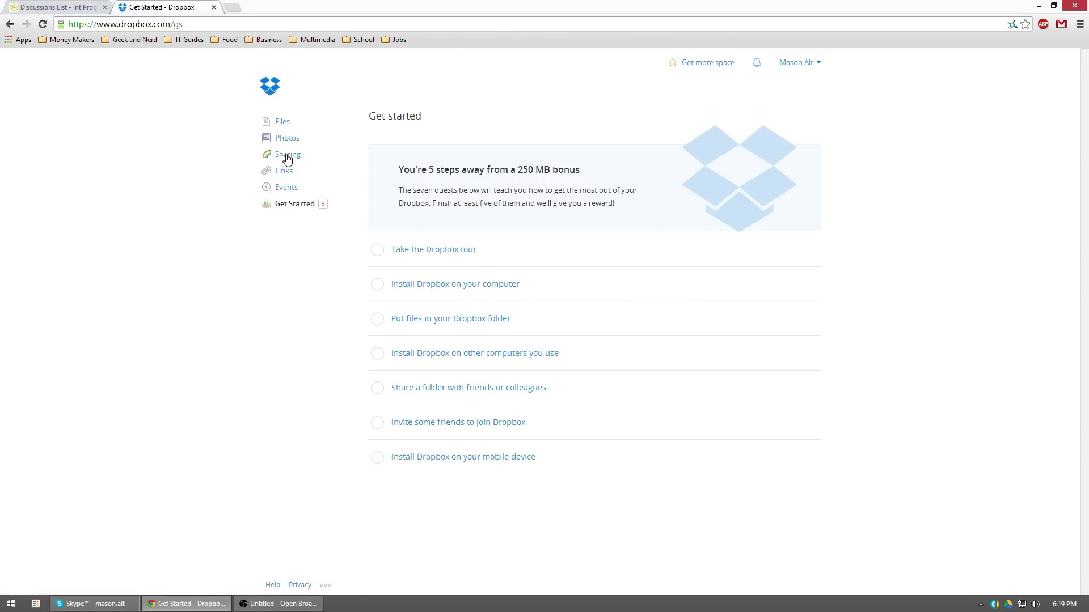
{"action": "left_click", "coordinate": [281, 122]}
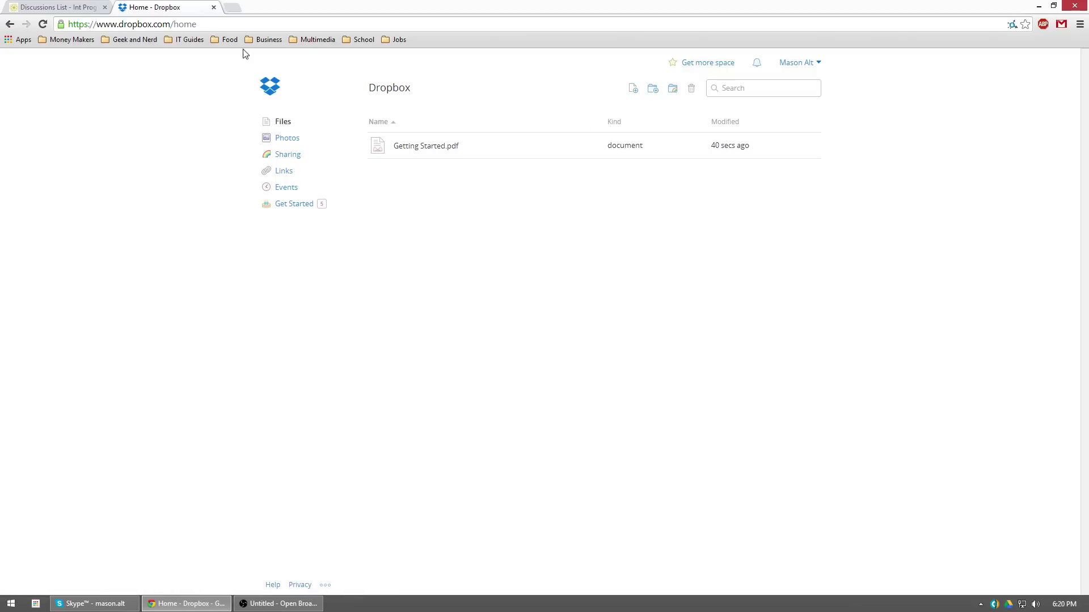
In the D2L tab, go from the course homepage to Communications > Discussions
{"action": "left_click", "coordinate": [97, 7]}
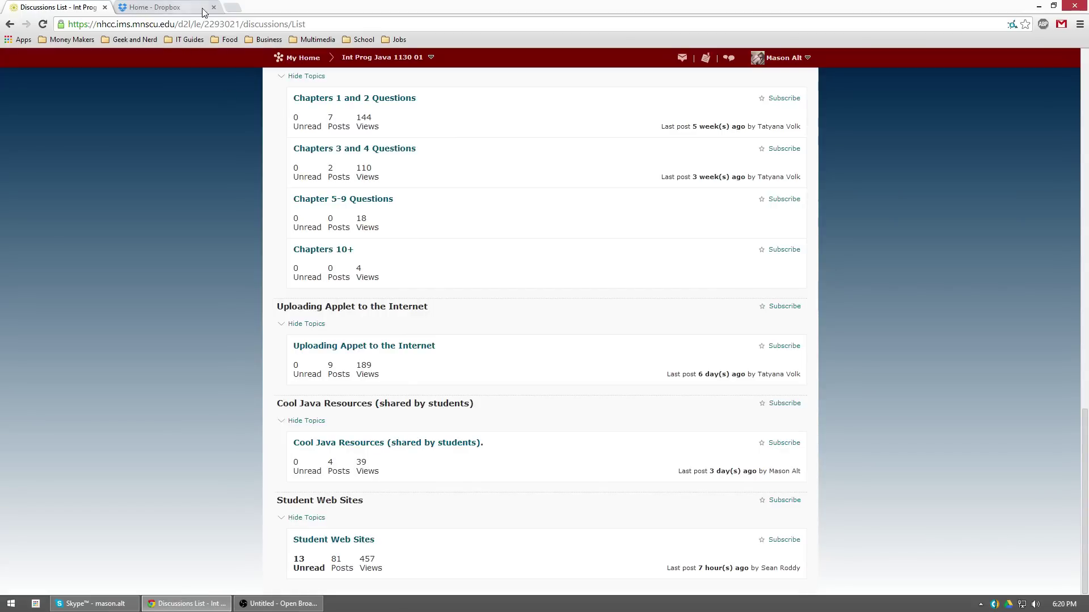
{"action": "scroll", "coordinate": [350, 218], "scroll_direction": "up", "scroll_amount": 4}
{"action": "scroll", "coordinate": [351, 227], "scroll_direction": "down", "scroll_amount": 4}
{"action": "left_click", "coordinate": [400, 59]}
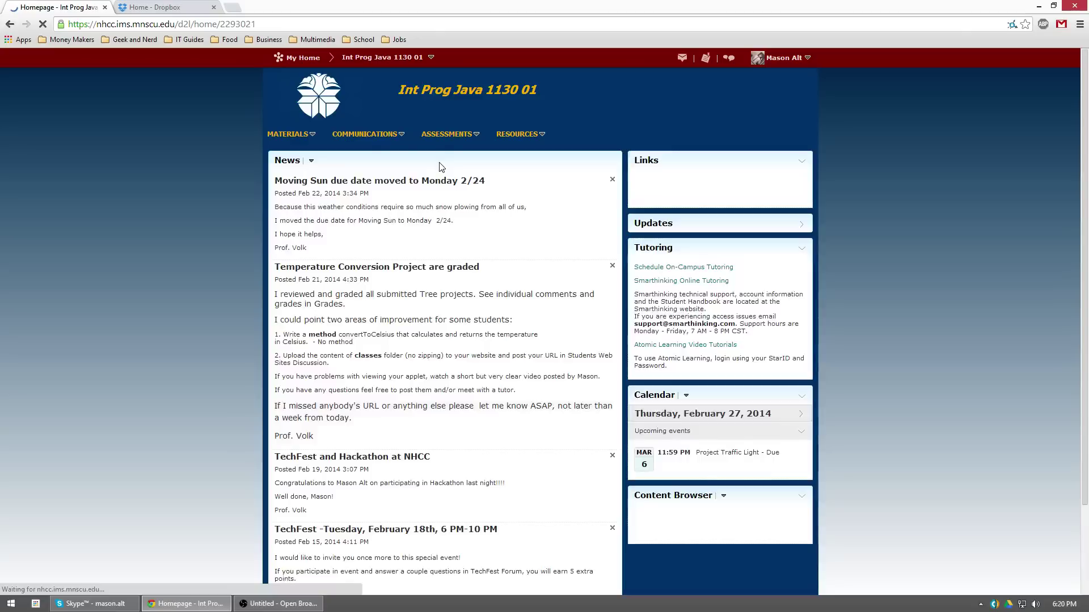
{"action": "left_click", "coordinate": [390, 134]}
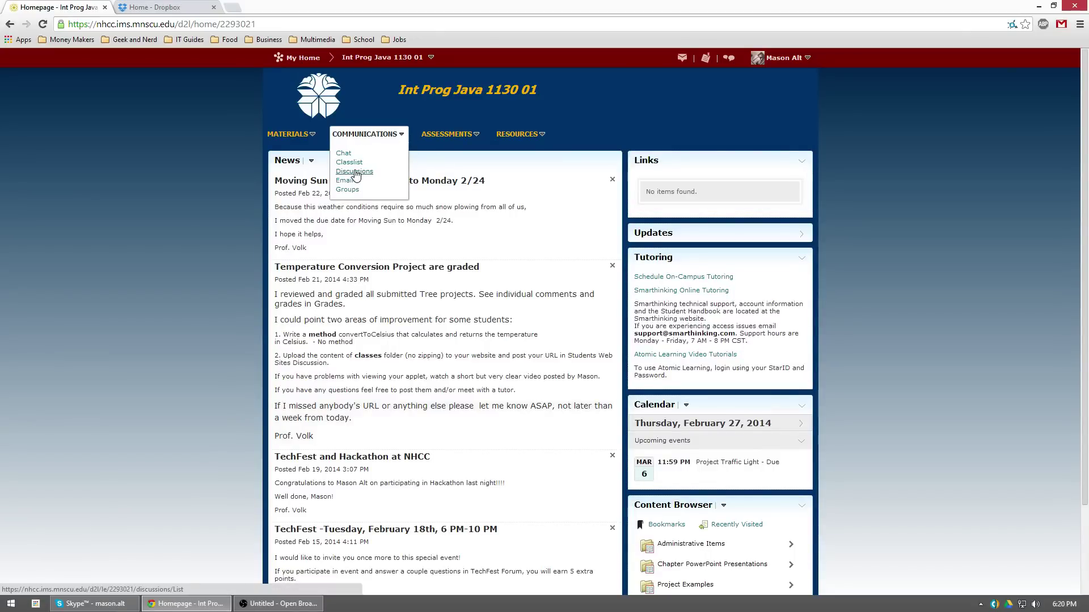
{"action": "left_click", "coordinate": [354, 171]}
Open the Cool Java Resources (shared by students). topic and its Dropbox Public folder post
{"action": "scroll", "coordinate": [386, 207], "scroll_direction": "down", "scroll_amount": 5}
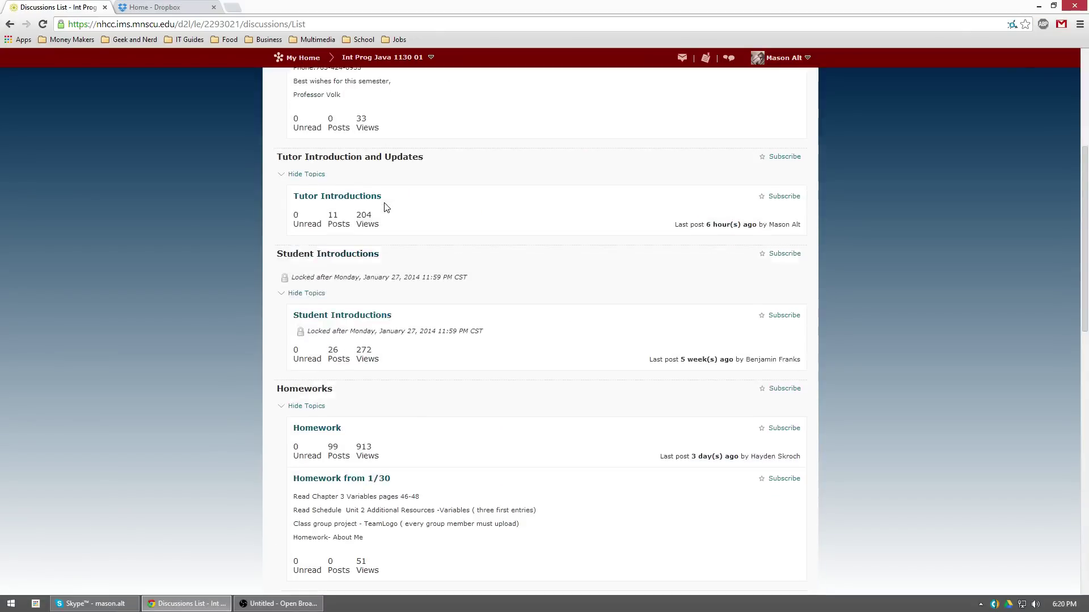
{"action": "scroll", "coordinate": [384, 210], "scroll_direction": "down", "scroll_amount": 13}
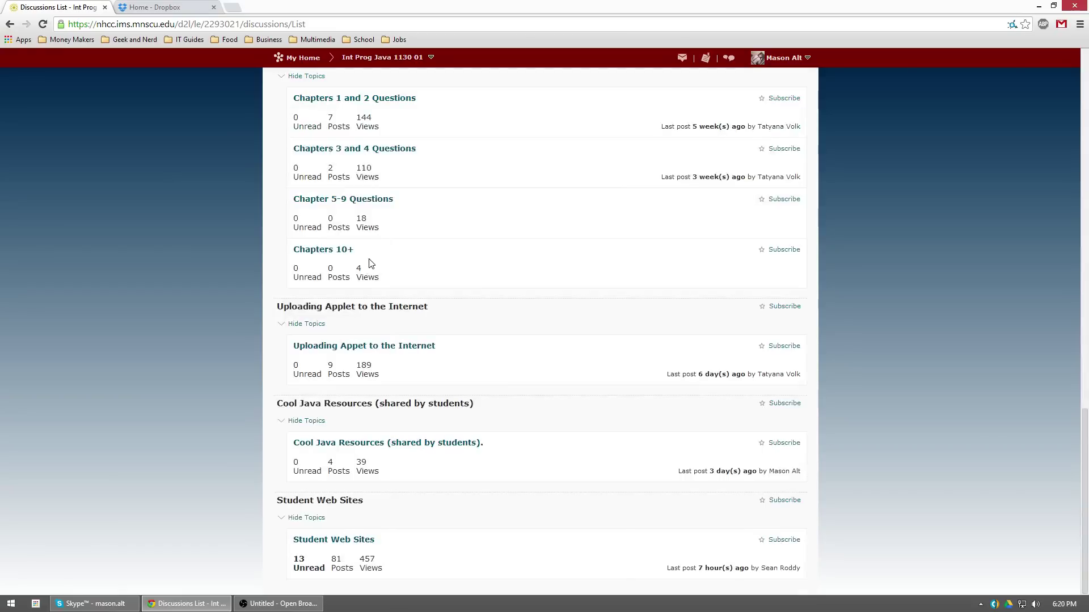
{"action": "left_click", "coordinate": [363, 445]}
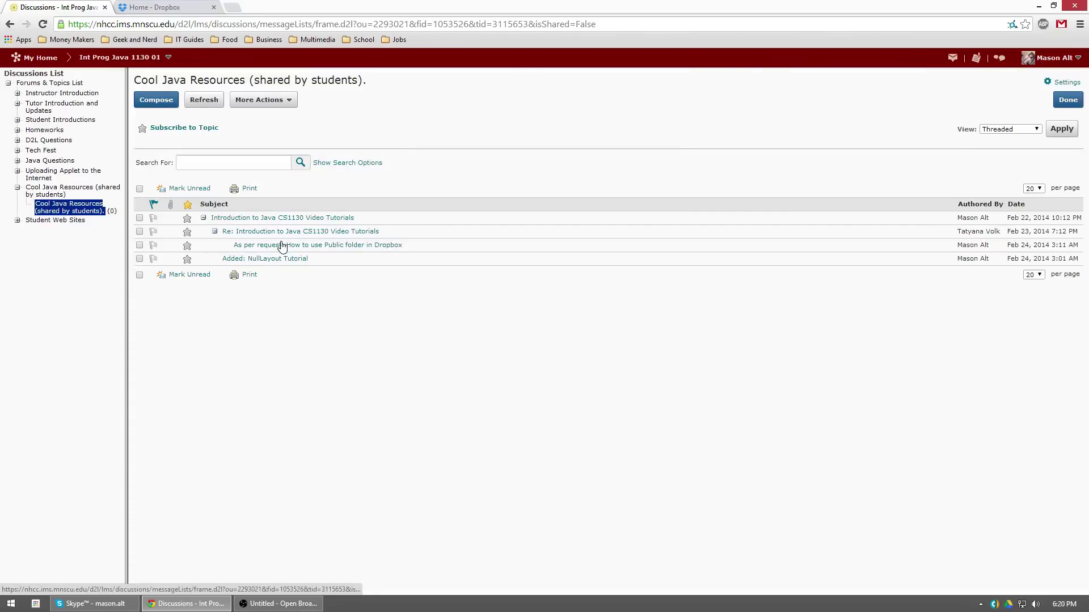
{"action": "left_click", "coordinate": [282, 245]}
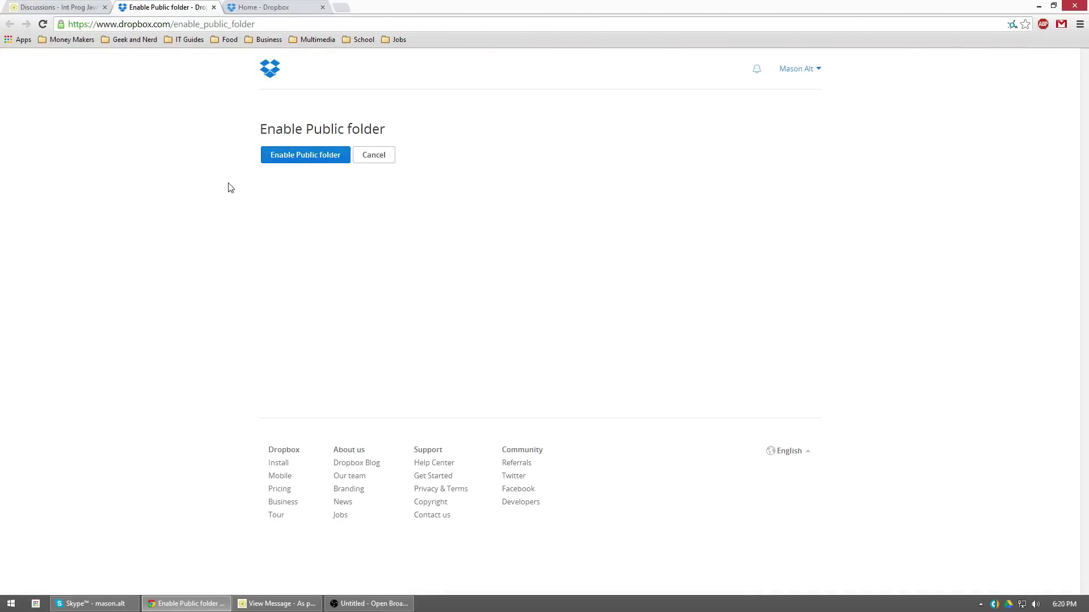
Try enabling the Public folder, then bring up the Gmail inbox in a new tab
{"action": "left_click", "coordinate": [288, 154]}
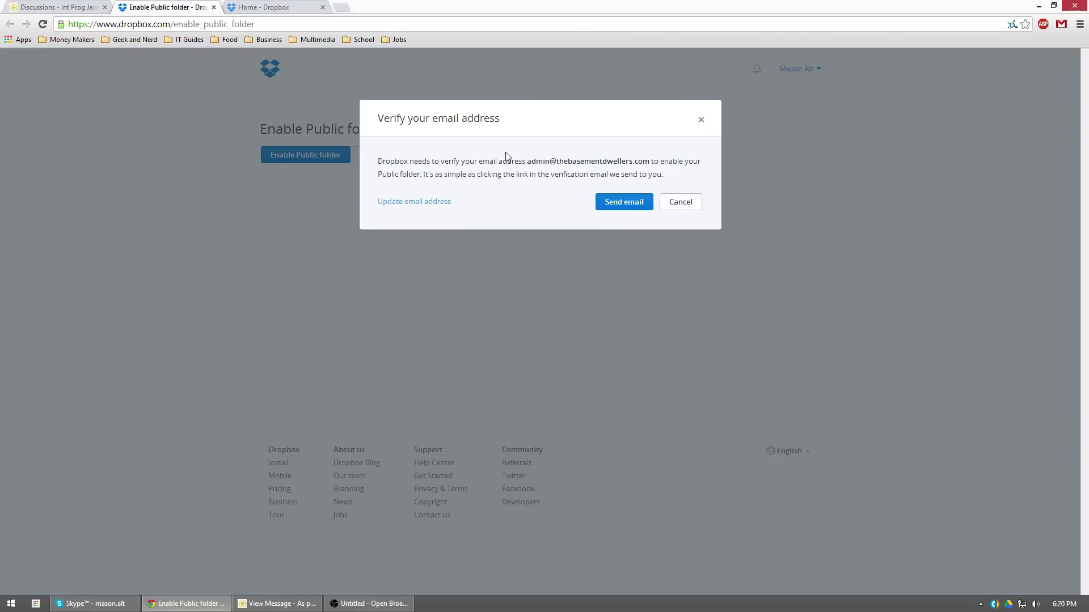
{"action": "left_click", "coordinate": [1059, 28]}
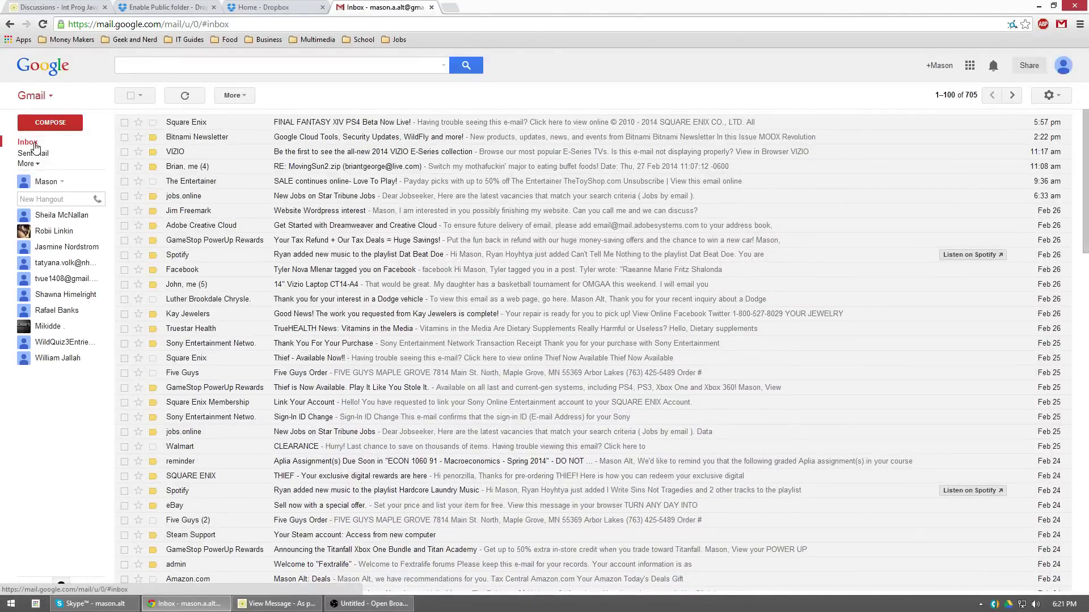
Have Dropbox send its verification e-mail from the verification prompt
{"action": "left_click", "coordinate": [186, 96]}
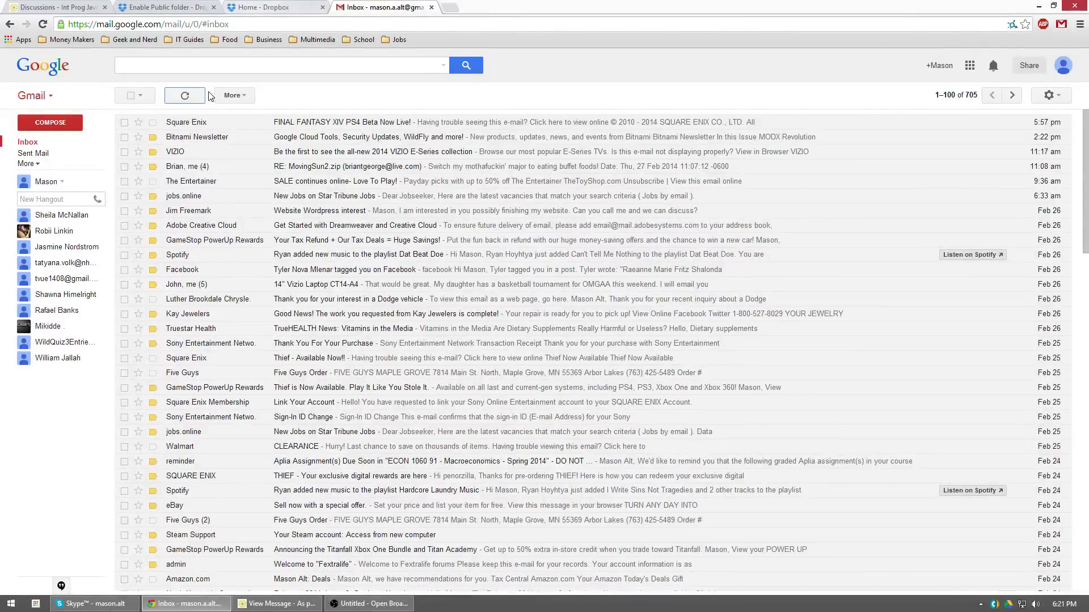
{"action": "left_click", "coordinate": [267, 7]}
{"action": "left_click", "coordinate": [153, 7]}
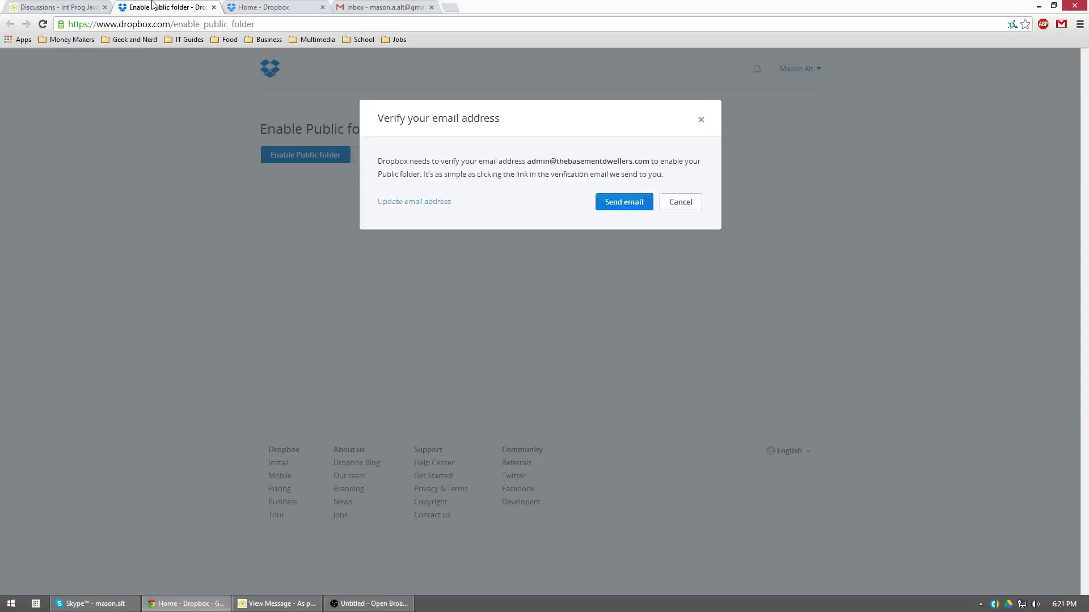
{"action": "left_click", "coordinate": [626, 203]}
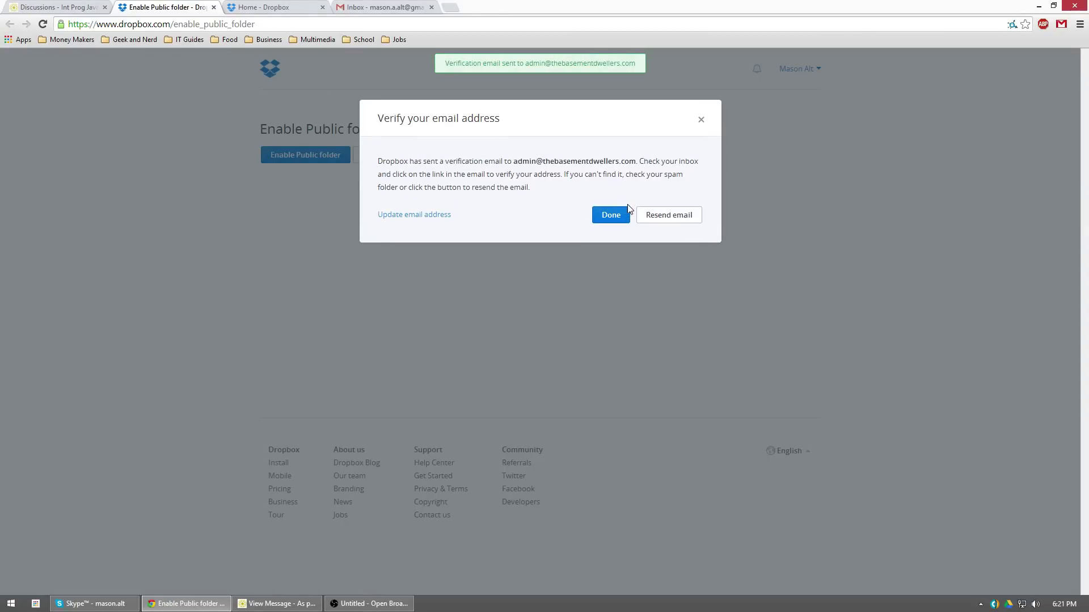
Refresh Gmail and open the 'Please verify your email address' message from Dropbox
{"action": "left_click", "coordinate": [391, 7]}
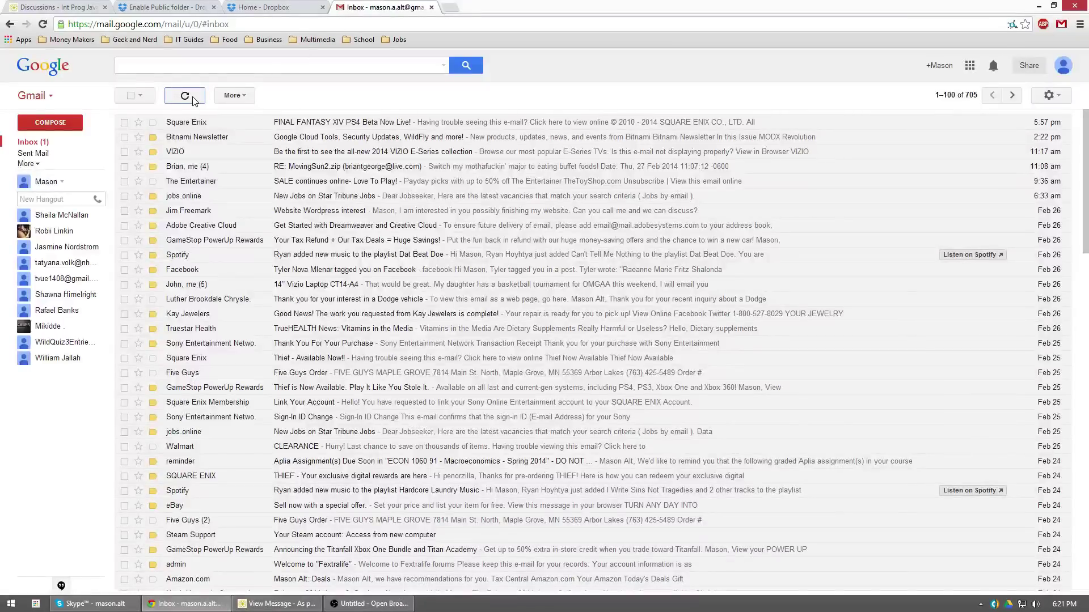
{"action": "left_click", "coordinate": [40, 143]}
{"action": "left_click", "coordinate": [184, 125]}
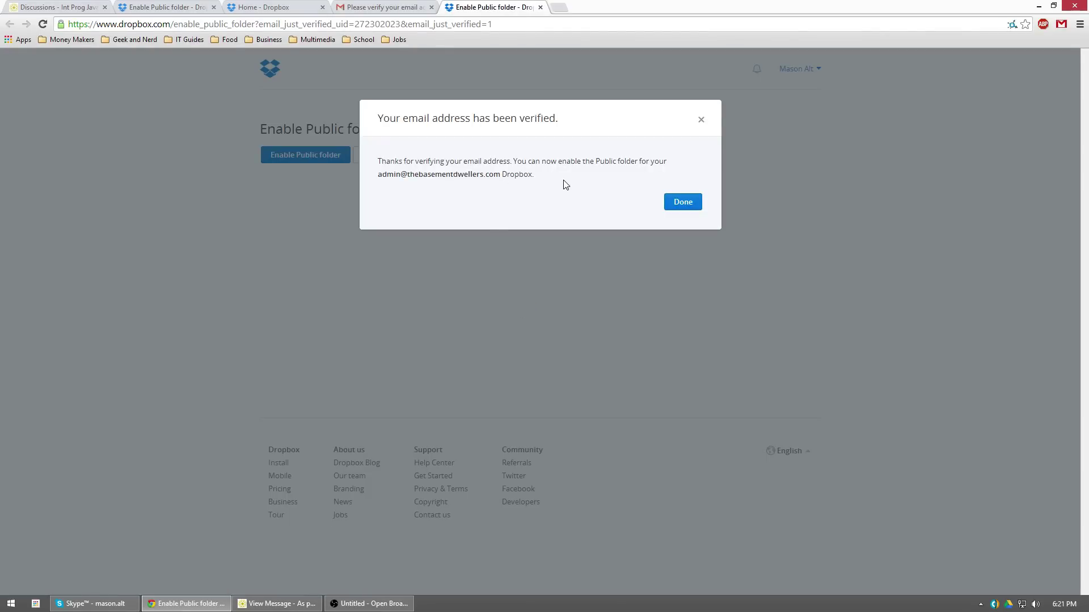
Dismiss the e-mail verified confirmation and enable the Public folder
{"action": "left_click", "coordinate": [683, 203]}
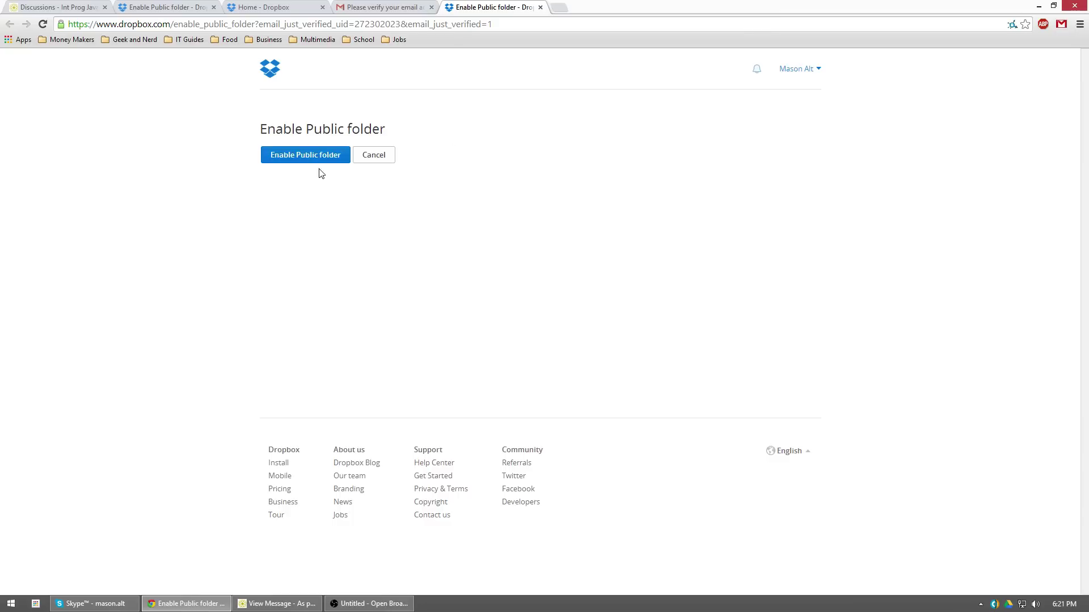
{"action": "left_click", "coordinate": [279, 158]}
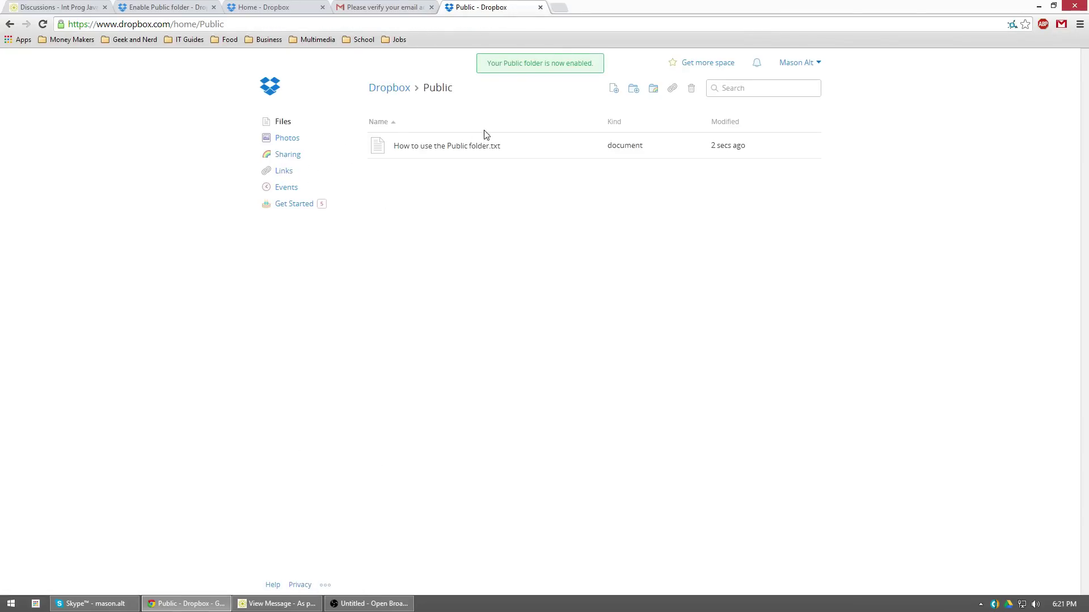
Open Public from Dropbox home and delete How to use the Public folder.txt
{"action": "left_click", "coordinate": [630, 94]}
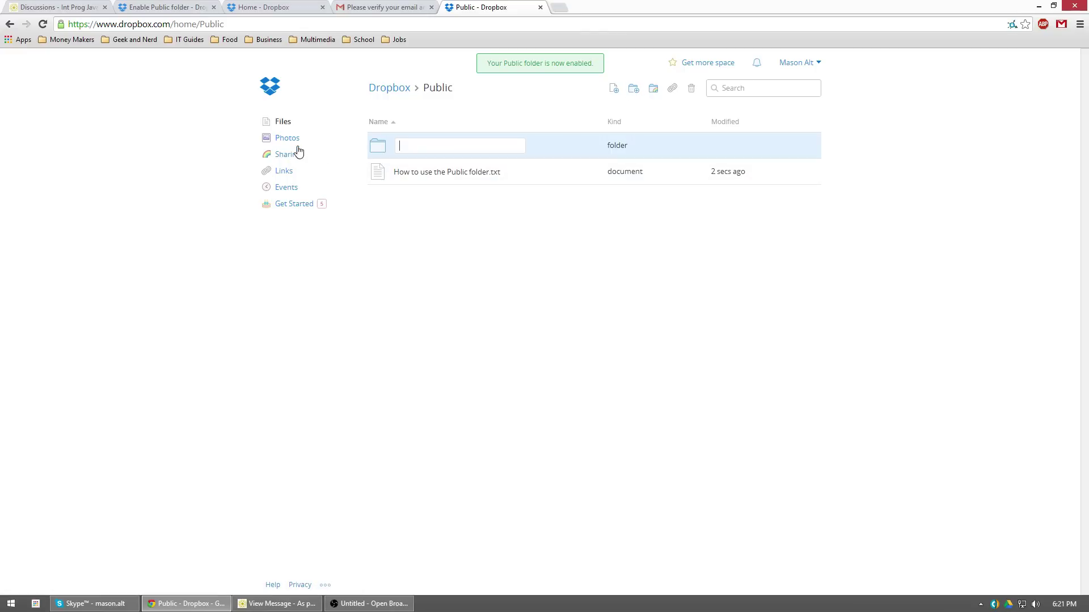
{"action": "left_click", "coordinate": [275, 124]}
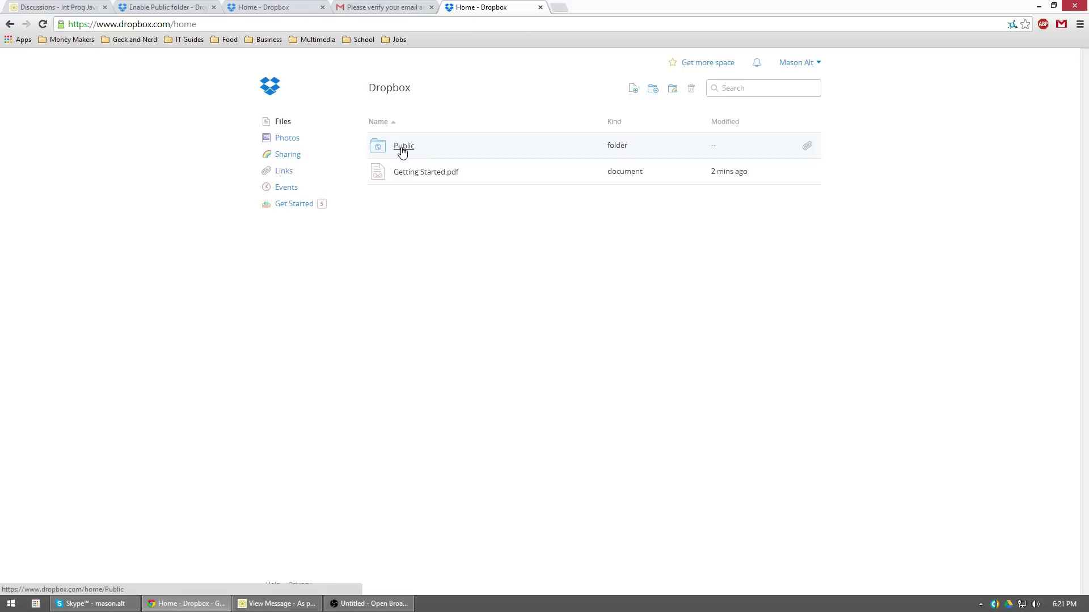
{"action": "left_click", "coordinate": [402, 148]}
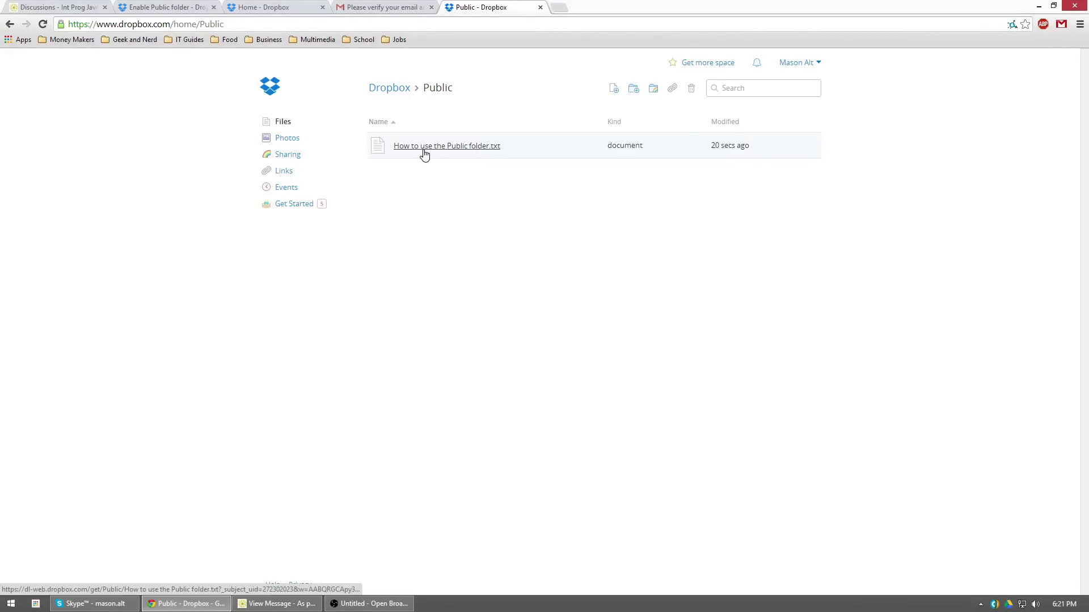
{"action": "right_click", "coordinate": [464, 147]}
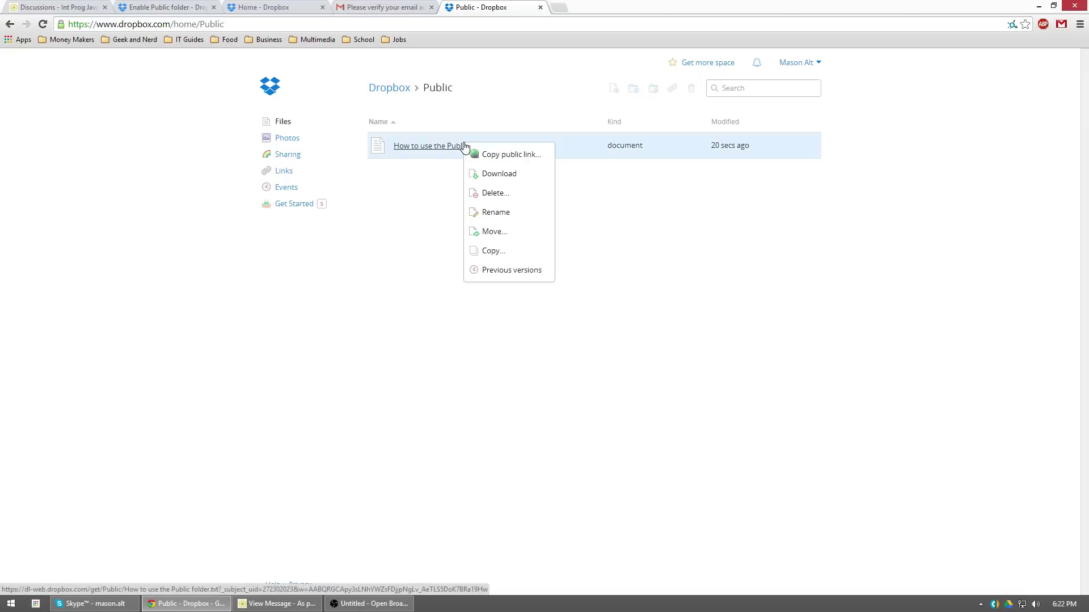
{"action": "left_click", "coordinate": [497, 194]}
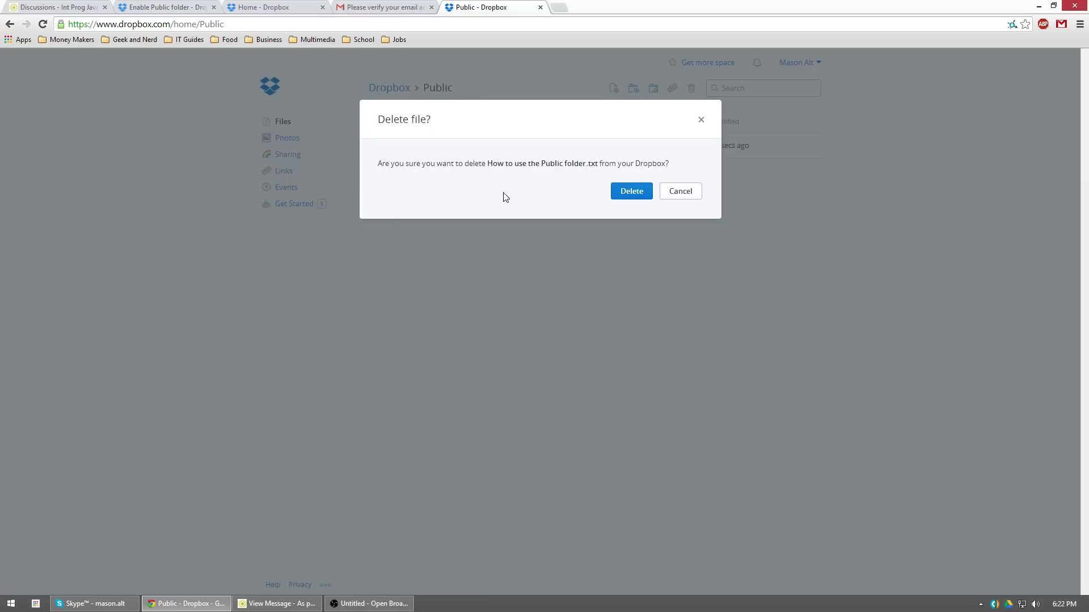
{"action": "left_click", "coordinate": [632, 192]}
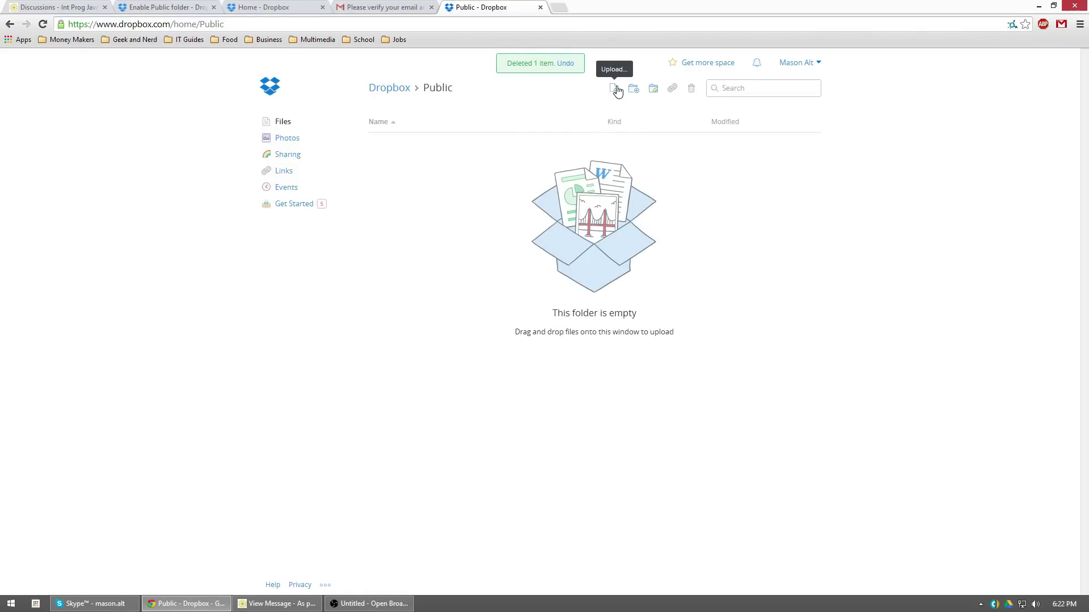
Snap Chrome to the left half and the Google Drive folder to the right half
{"action": "left_click_drag", "start_coordinate": [905, 6], "coordinate": [2, 11]}
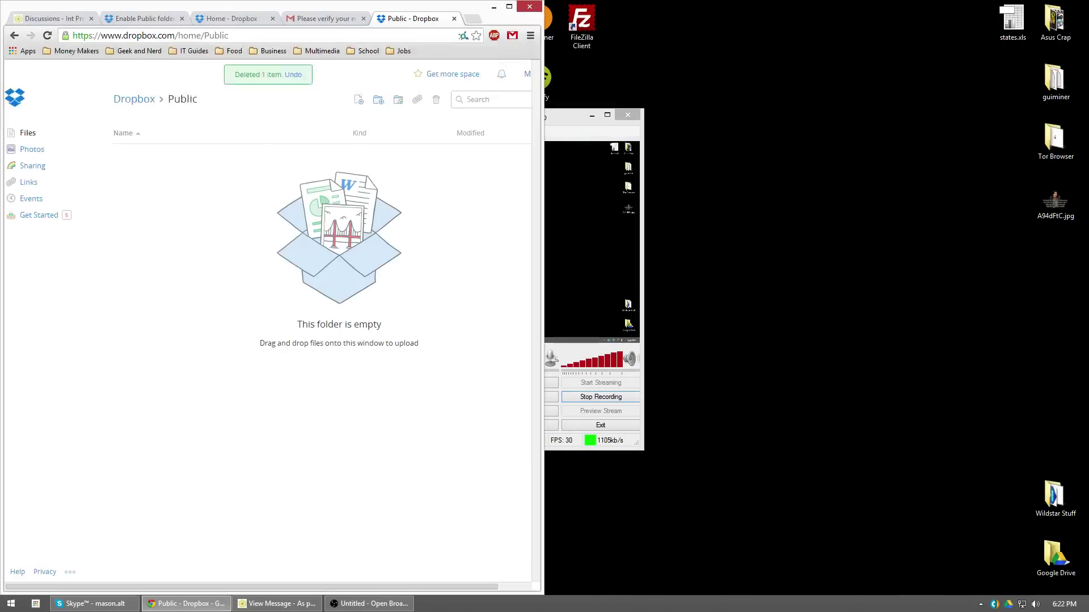
{"action": "left_click", "coordinate": [592, 117]}
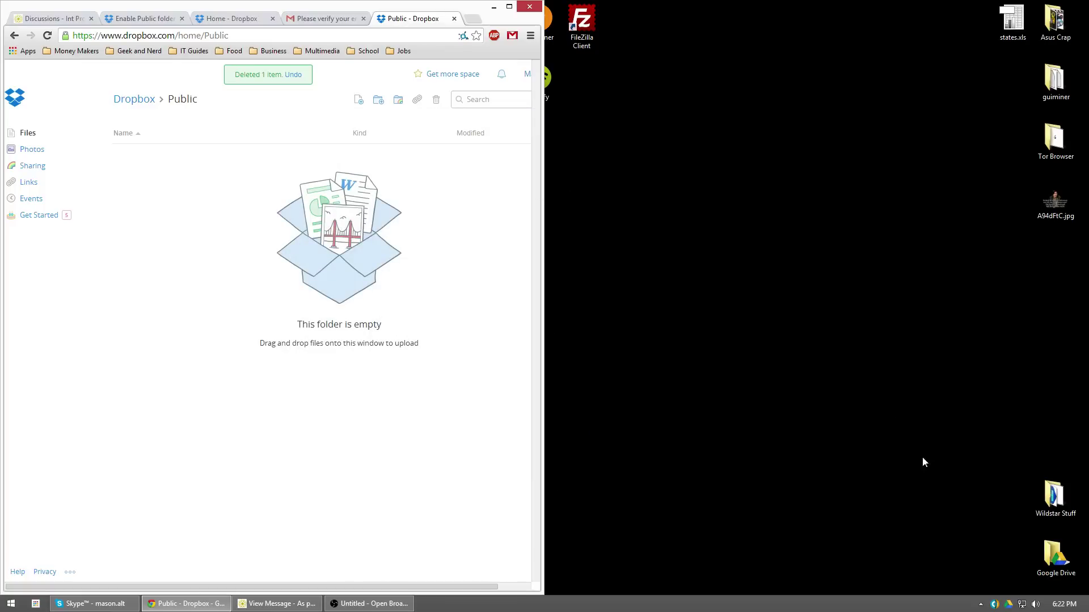
{"action": "double_click", "coordinate": [1054, 556]}
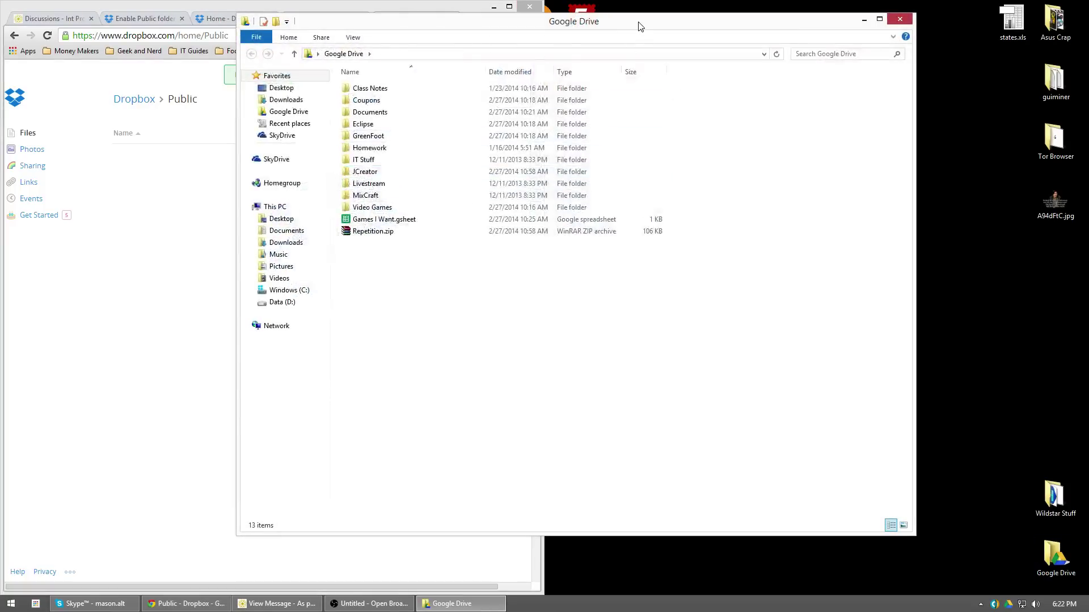
{"action": "left_click_drag", "start_coordinate": [640, 26], "coordinate": [1088, 28]}
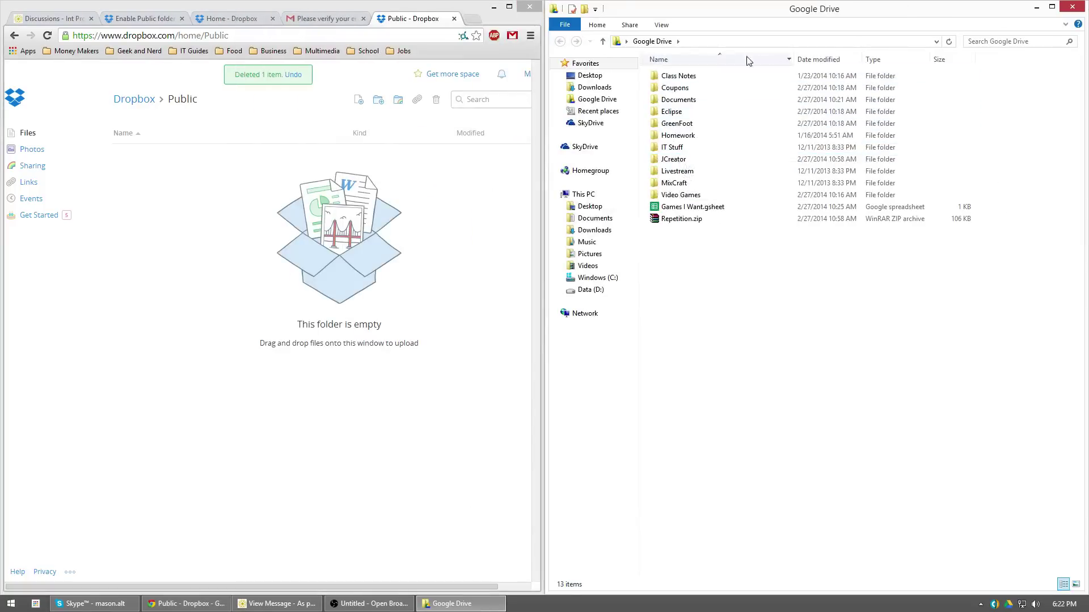
Browse into JCreator > TrafficLight > classes to show TrafficLight.class and TrafficLight.htm
{"action": "double_click", "coordinate": [686, 164]}
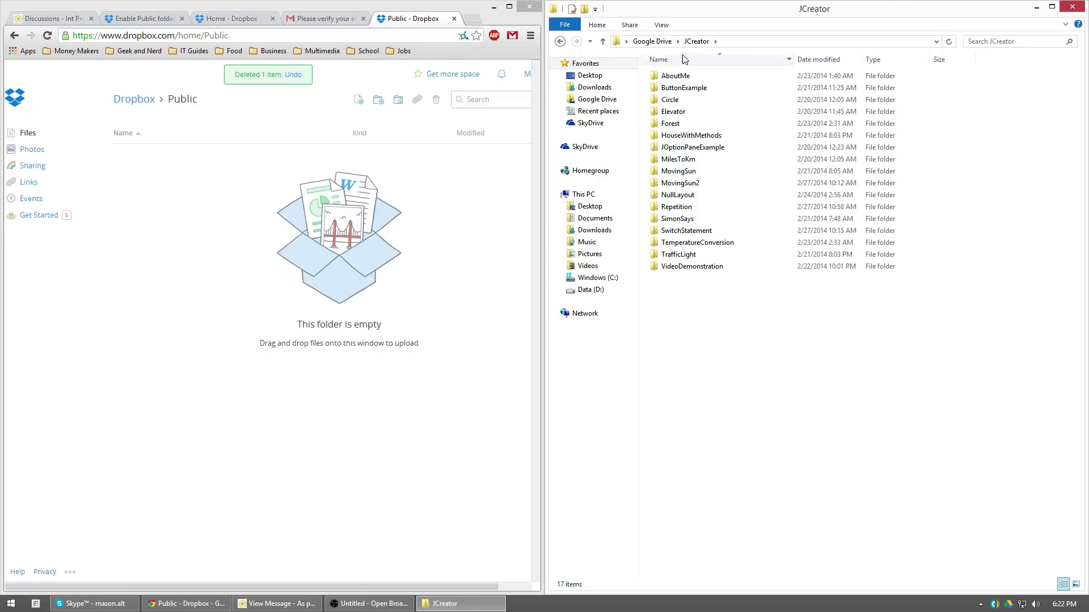
{"action": "double_click", "coordinate": [691, 257]}
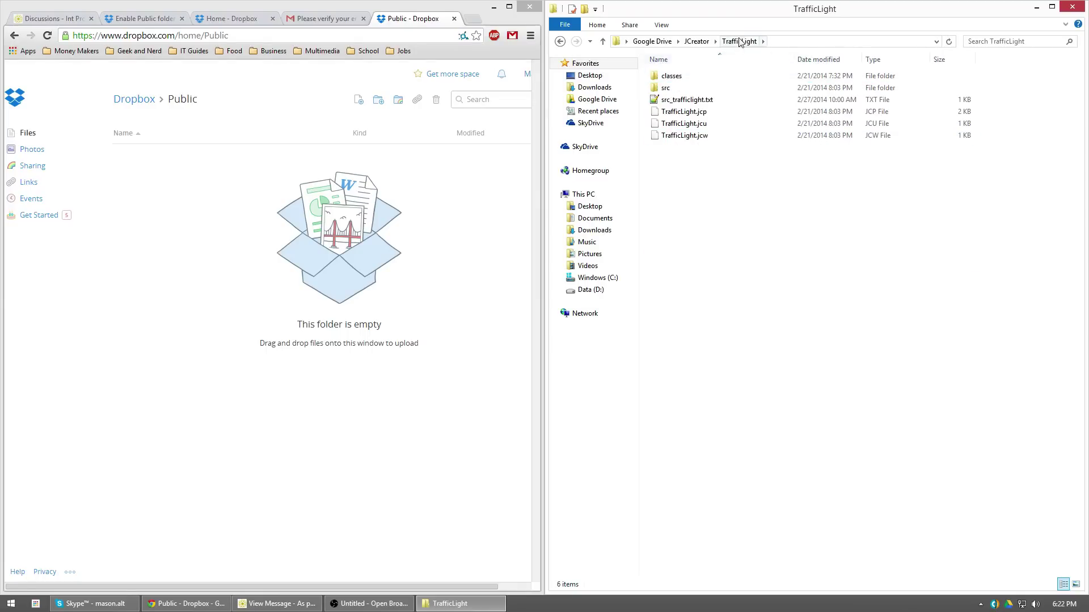
{"action": "double_click", "coordinate": [680, 75]}
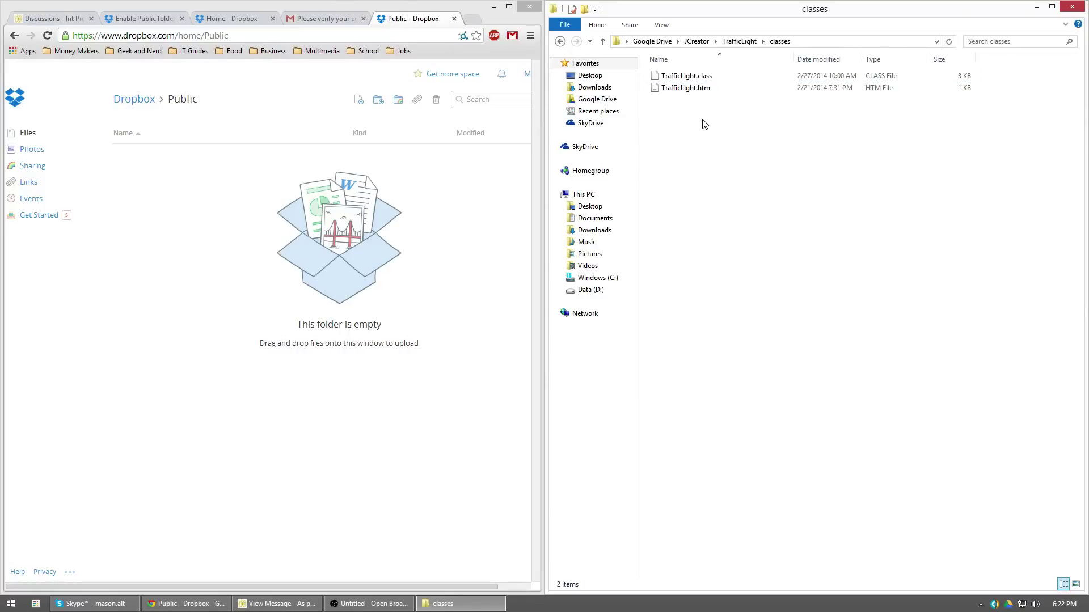
Add a new folder named TrafficLight under Dropbox Public and open the empty folder
{"action": "left_click", "coordinate": [377, 104]}
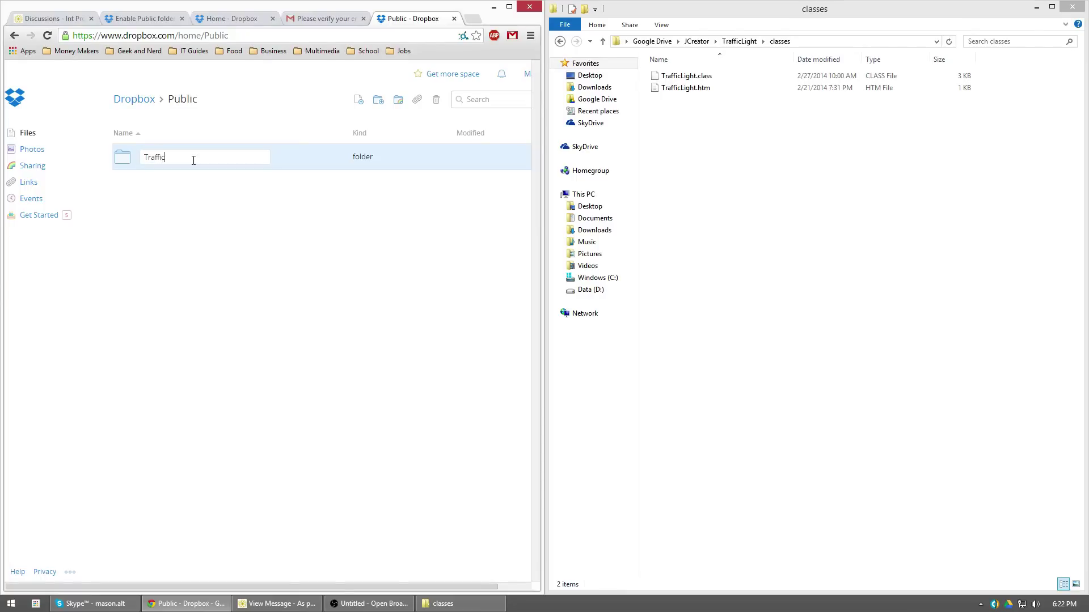
{"action": "key", "text": "Return"}
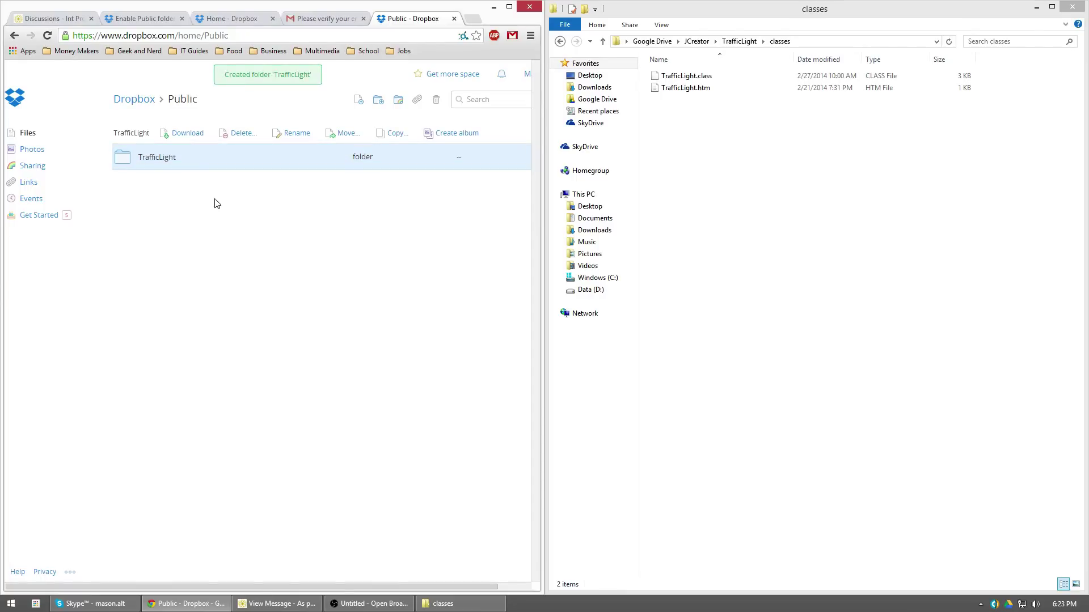
{"action": "left_click", "coordinate": [152, 160]}
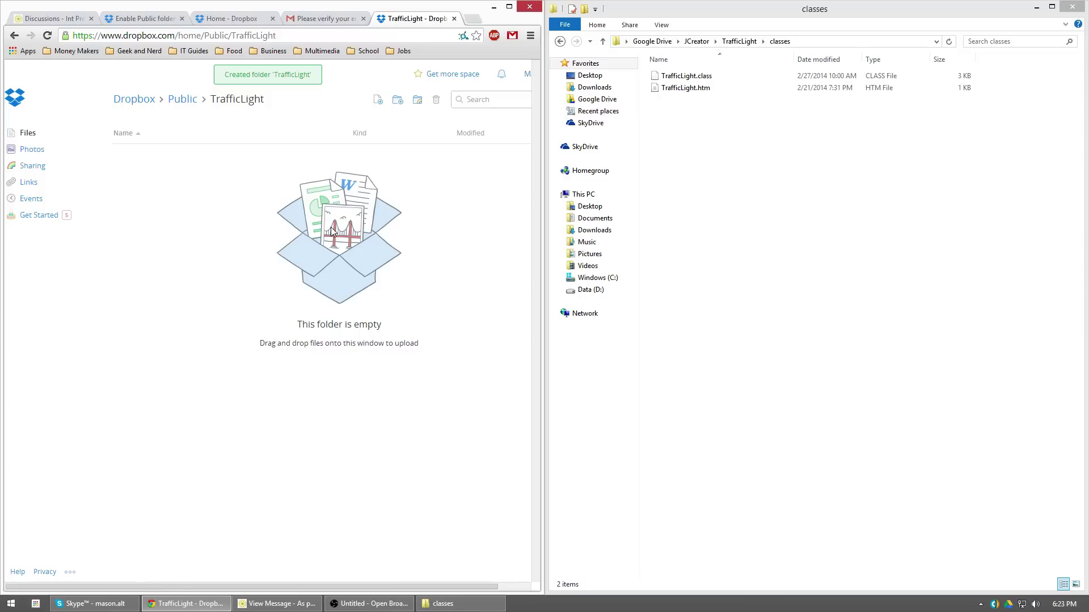
Delete TrafficLight.class and TrafficLight.htm from the TrafficLight folder and confirm the deletion
{"action": "left_click_drag", "start_coordinate": [697, 117], "coordinate": [314, 244]}
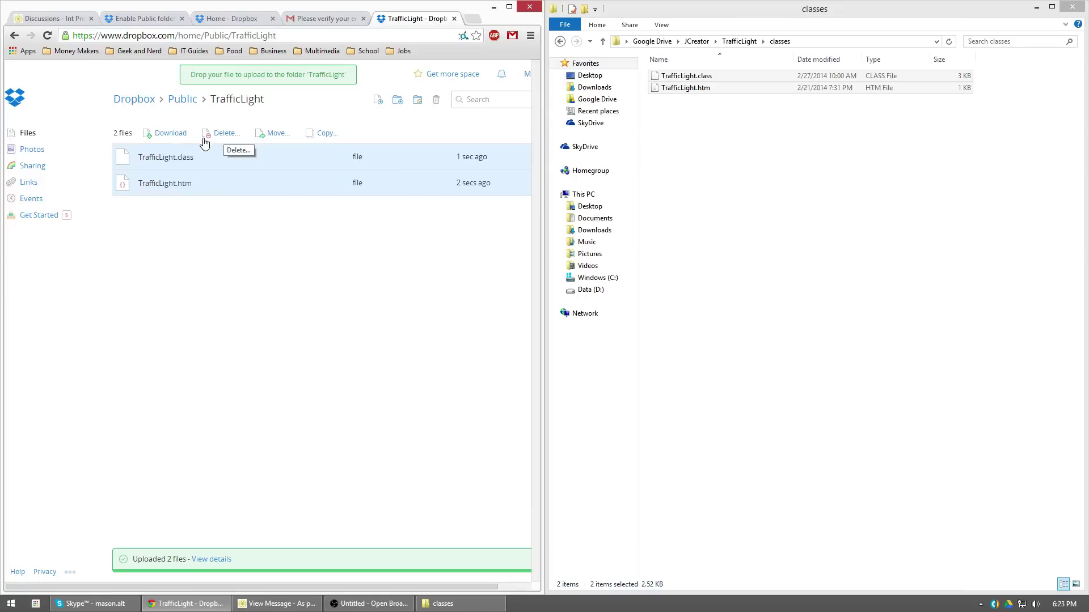
{"action": "right_click", "coordinate": [180, 155]}
{"action": "left_click", "coordinate": [212, 194]}
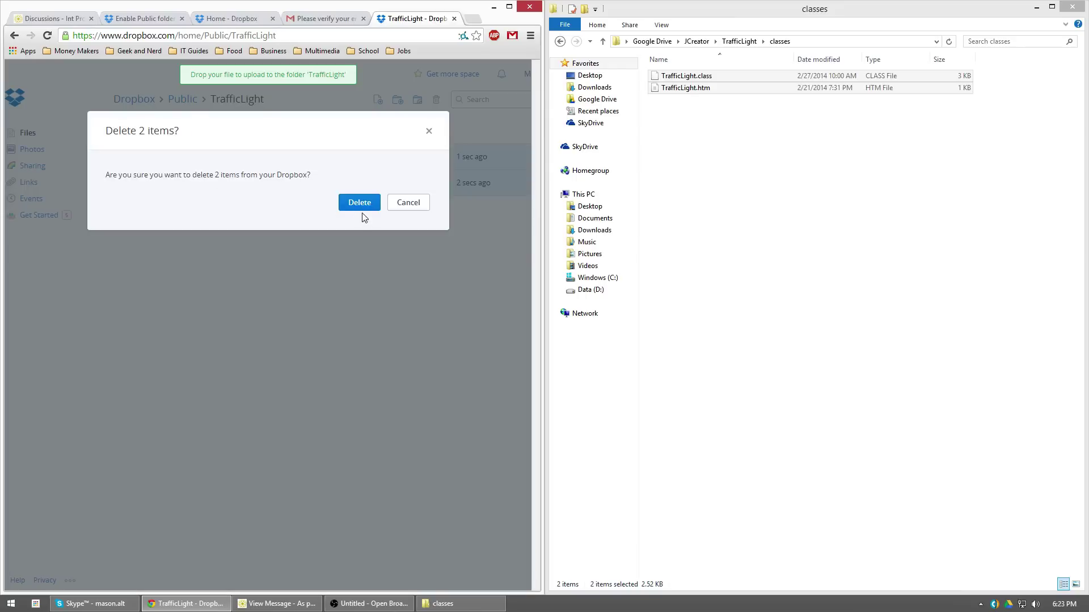
{"action": "left_click", "coordinate": [362, 209]}
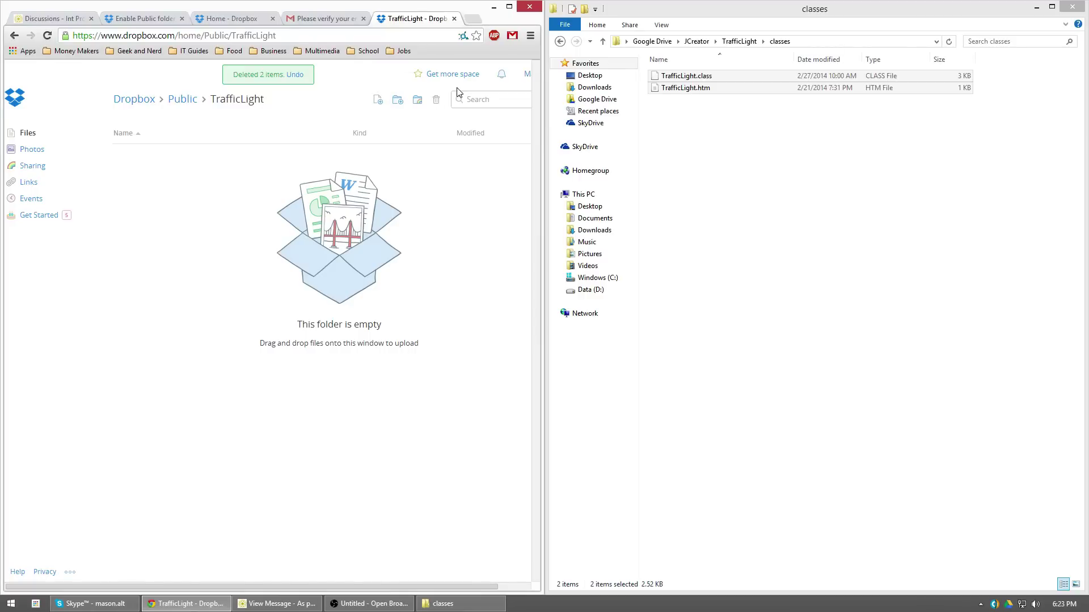
Start an upload into TrafficLight and browse to Google Drive > JCreator > TrafficLight > classes
{"action": "left_click", "coordinate": [377, 101]}
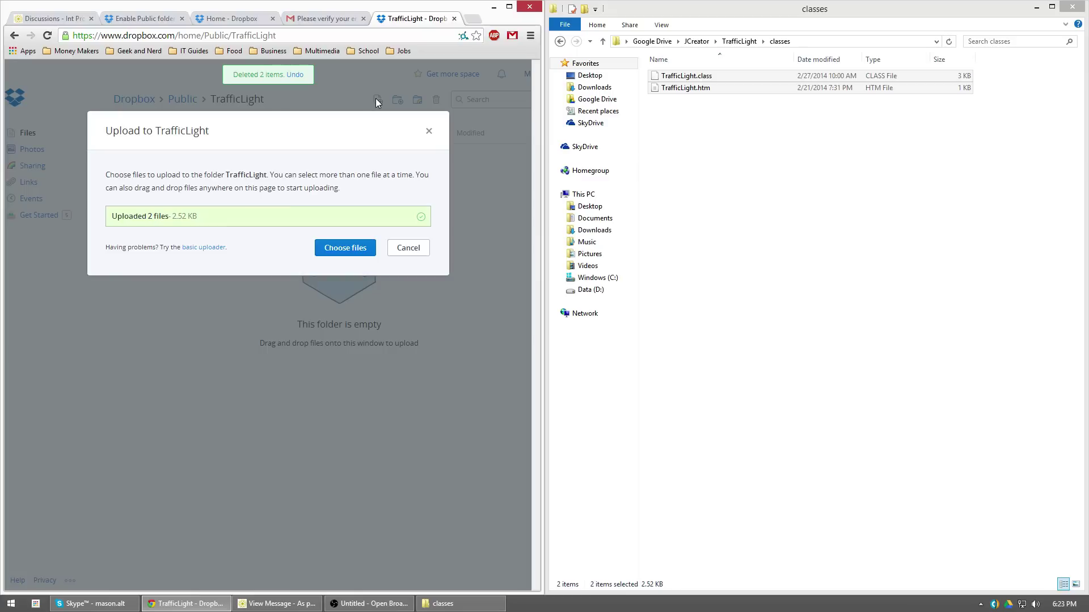
{"action": "left_click", "coordinate": [343, 248]}
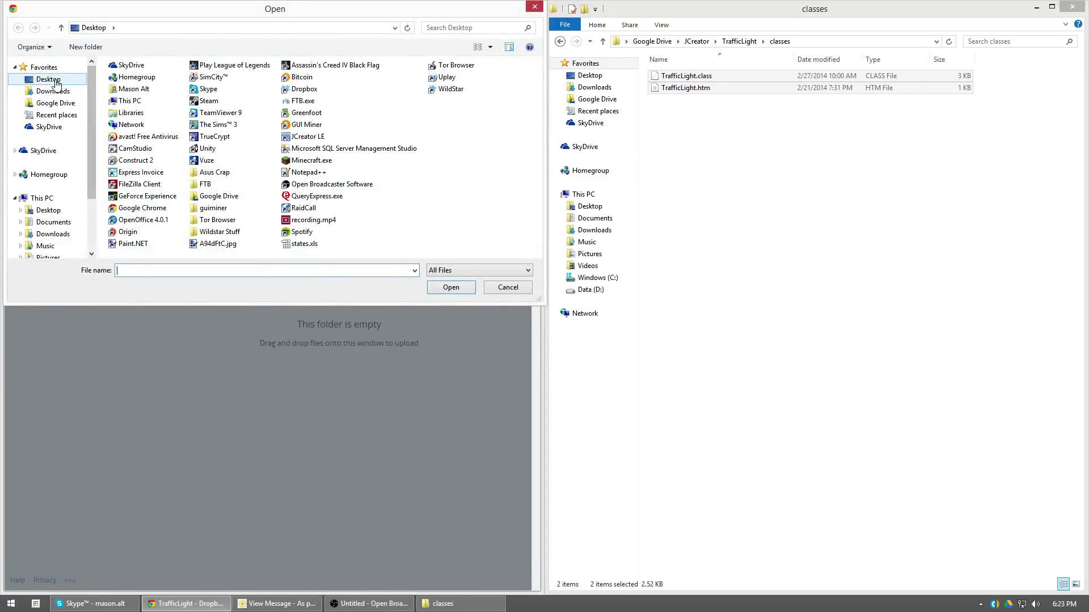
{"action": "left_click", "coordinate": [48, 102]}
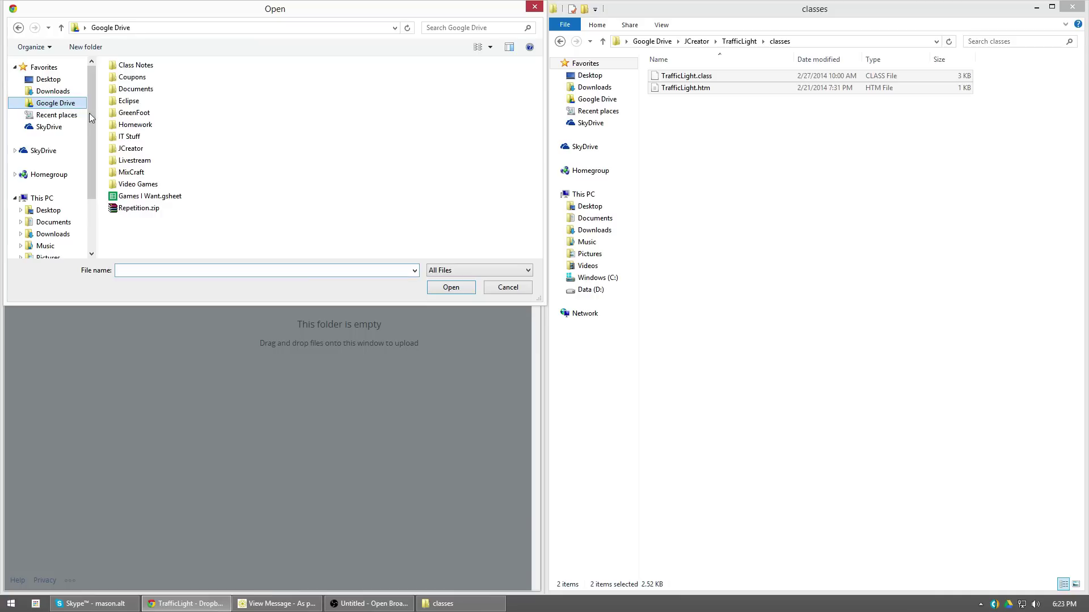
{"action": "double_click", "coordinate": [139, 152]}
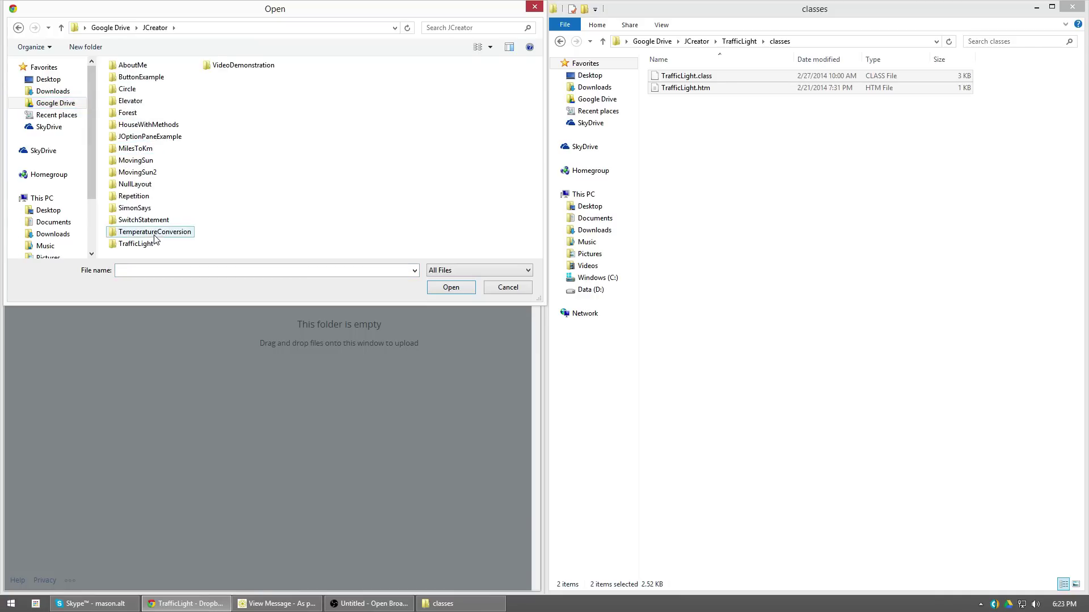
{"action": "double_click", "coordinate": [139, 244]}
{"action": "double_click", "coordinate": [126, 81]}
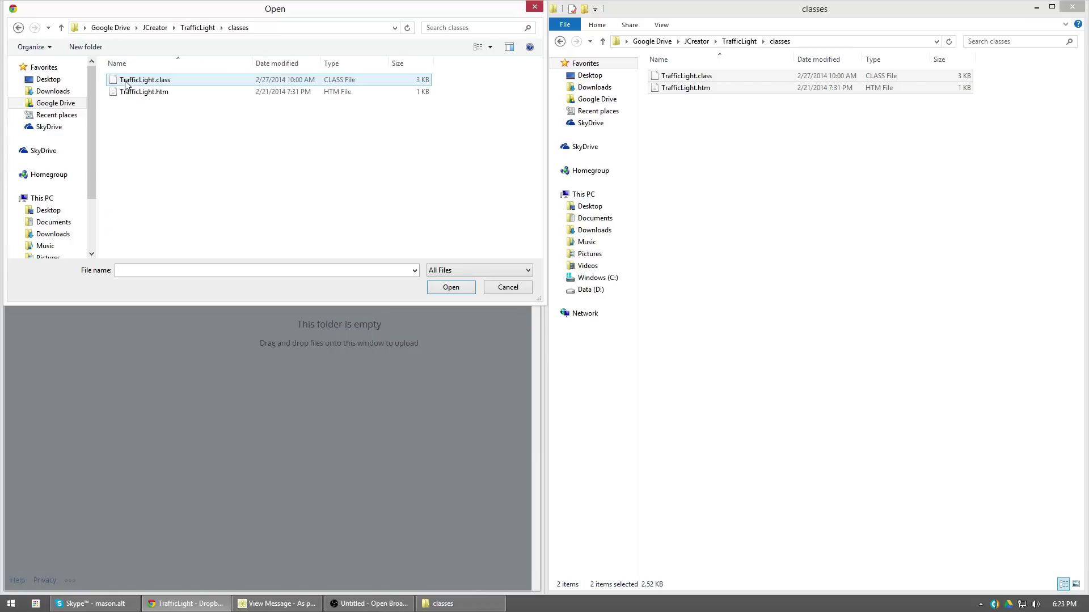
Select TrafficLight.class and TrafficLight.htm and upload them, 2 files totalling 2.52 KB
{"action": "left_click_drag", "start_coordinate": [375, 229], "coordinate": [126, 41]}
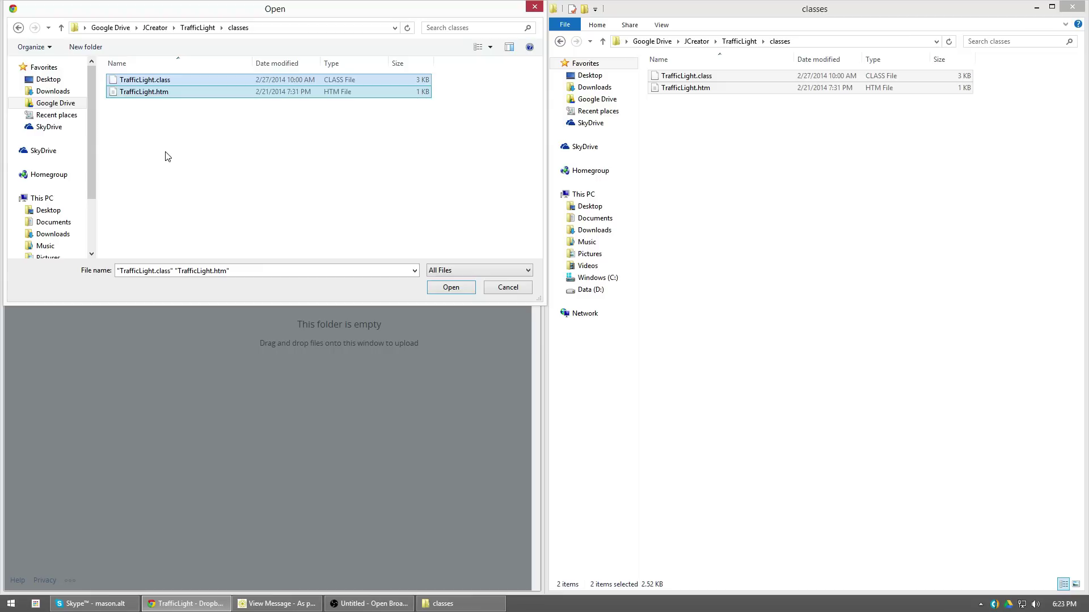
{"action": "left_click_drag", "start_coordinate": [482, 105], "coordinate": [174, 164]}
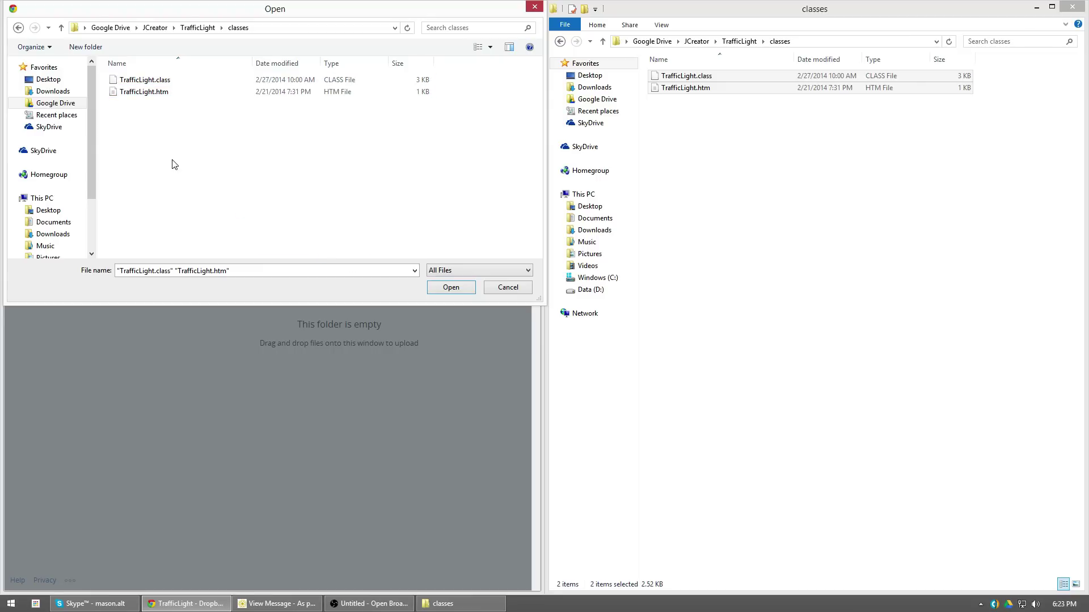
{"action": "left_click", "coordinate": [143, 80]}
{"action": "left_click", "coordinate": [144, 92], "text": "shift"}
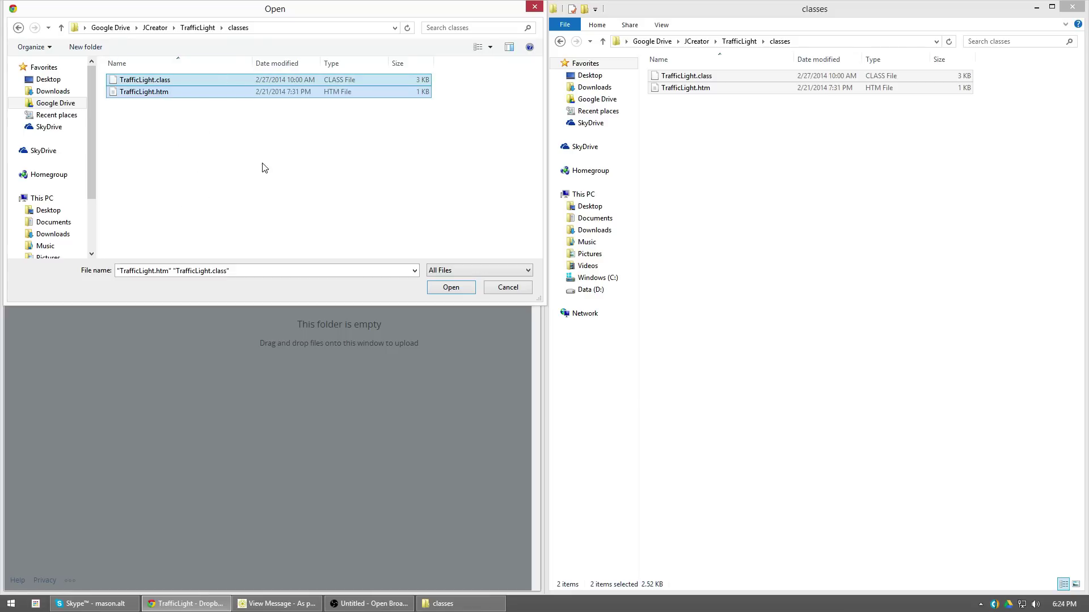
{"action": "left_click", "coordinate": [277, 159]}
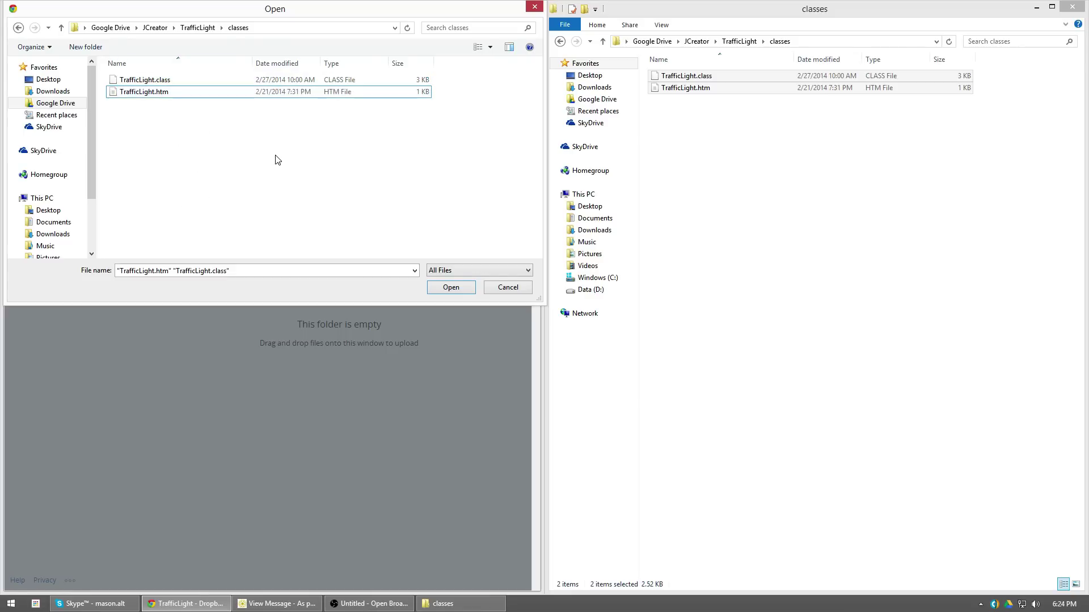
{"action": "key", "text": "ctrl+a"}
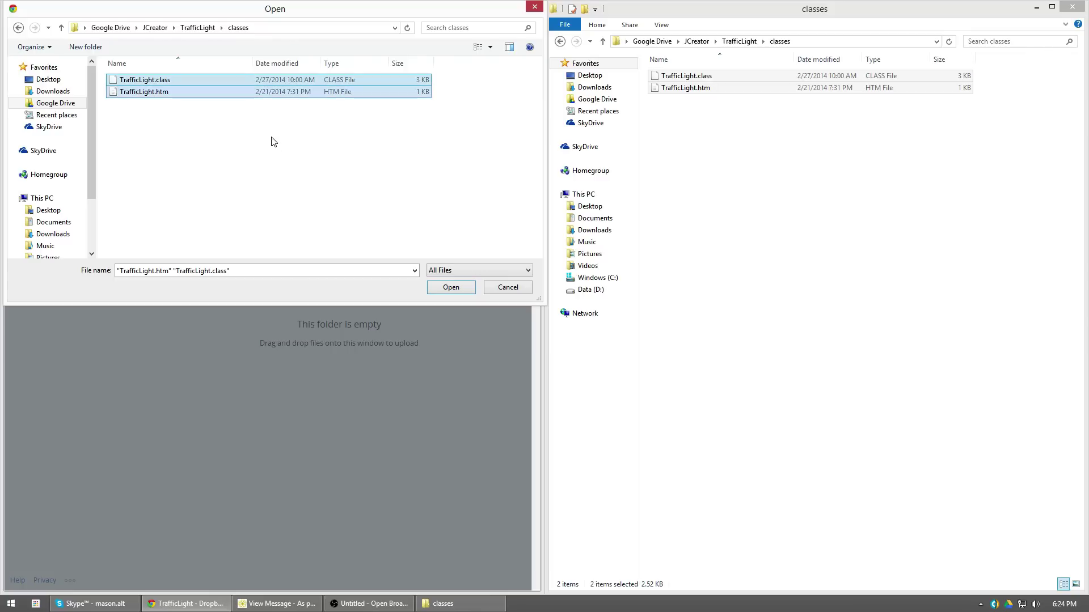
{"action": "left_click", "coordinate": [440, 290]}
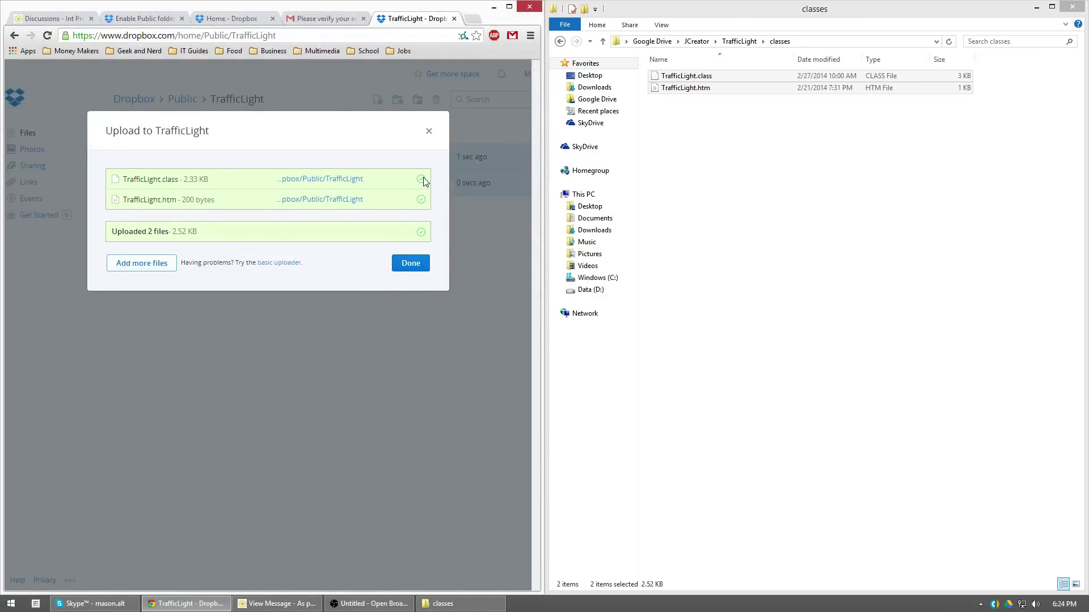
Close the finished upload dialog and bring up the context menu for TrafficLight.htm
{"action": "left_click", "coordinate": [411, 264]}
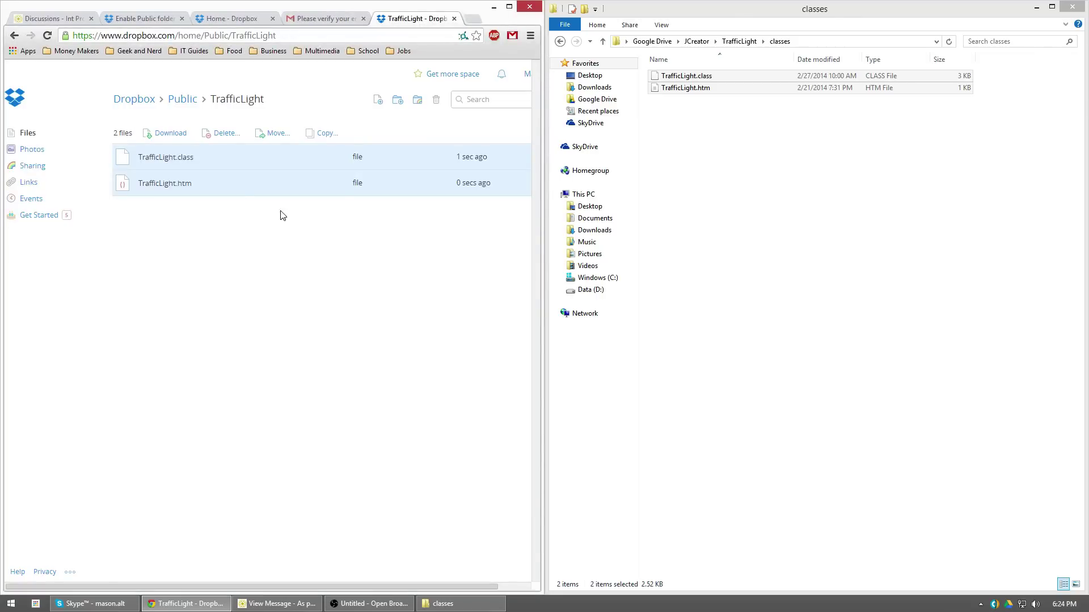
{"action": "left_click", "coordinate": [268, 253]}
{"action": "right_click", "coordinate": [169, 187]}
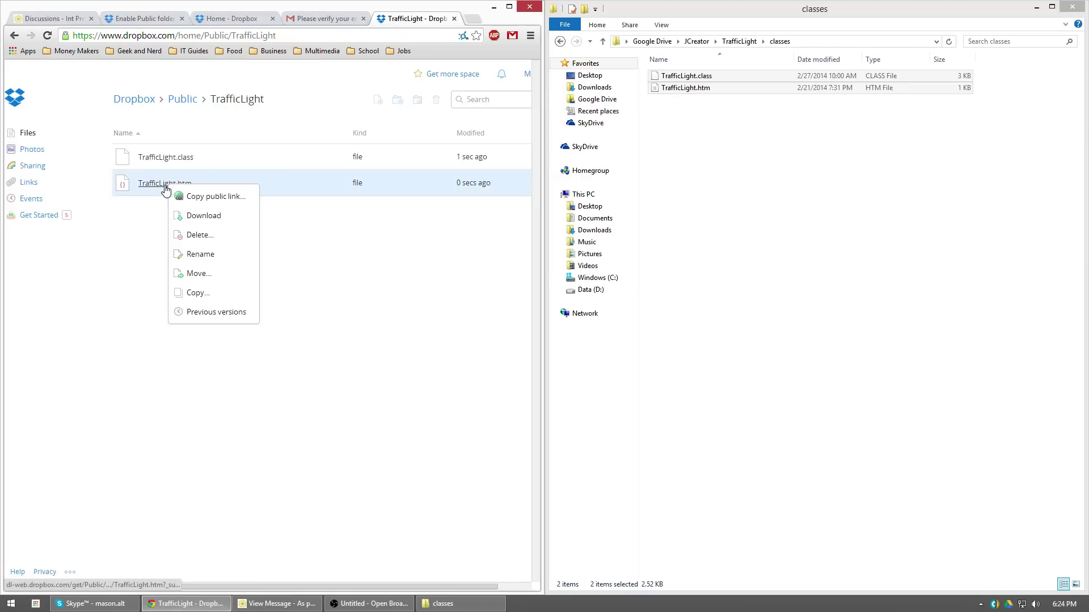
{"action": "key", "text": "Escape"}
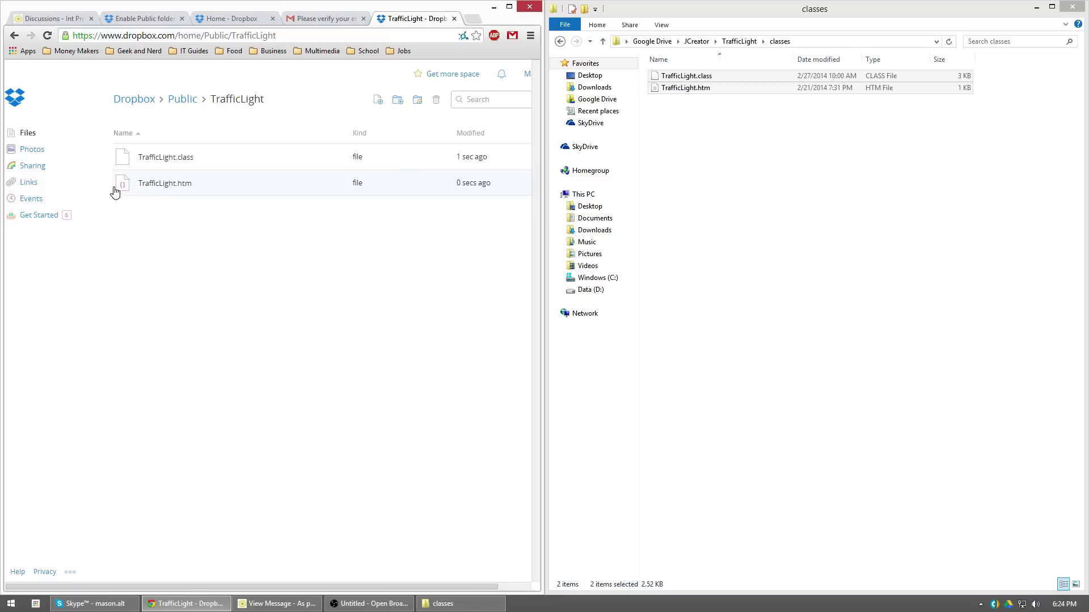
{"action": "right_click", "coordinate": [159, 189]}
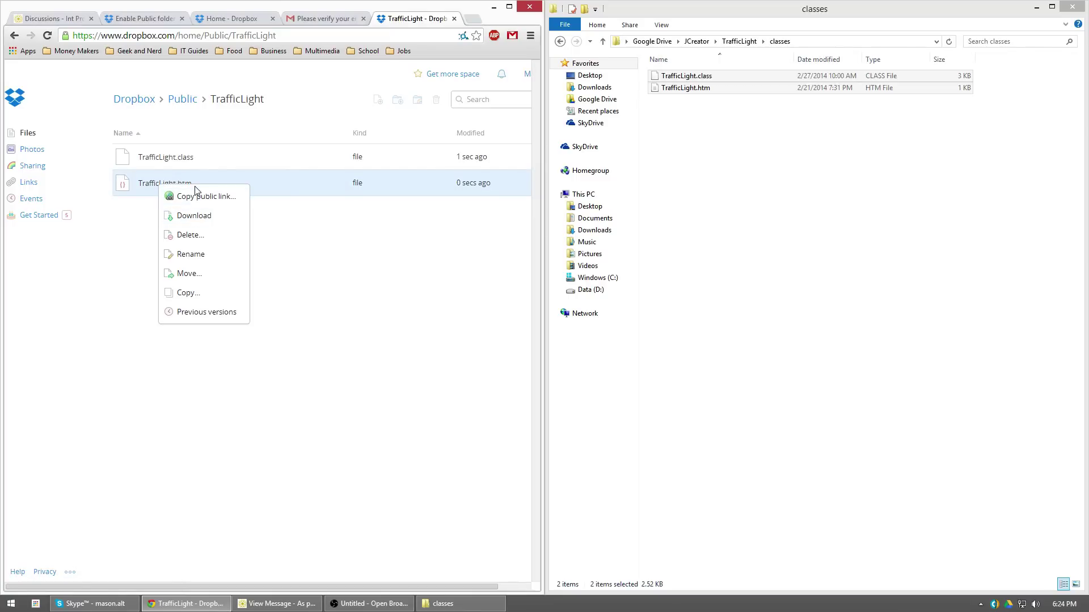
{"action": "left_click", "coordinate": [140, 194]}
{"action": "right_click", "coordinate": [144, 186]}
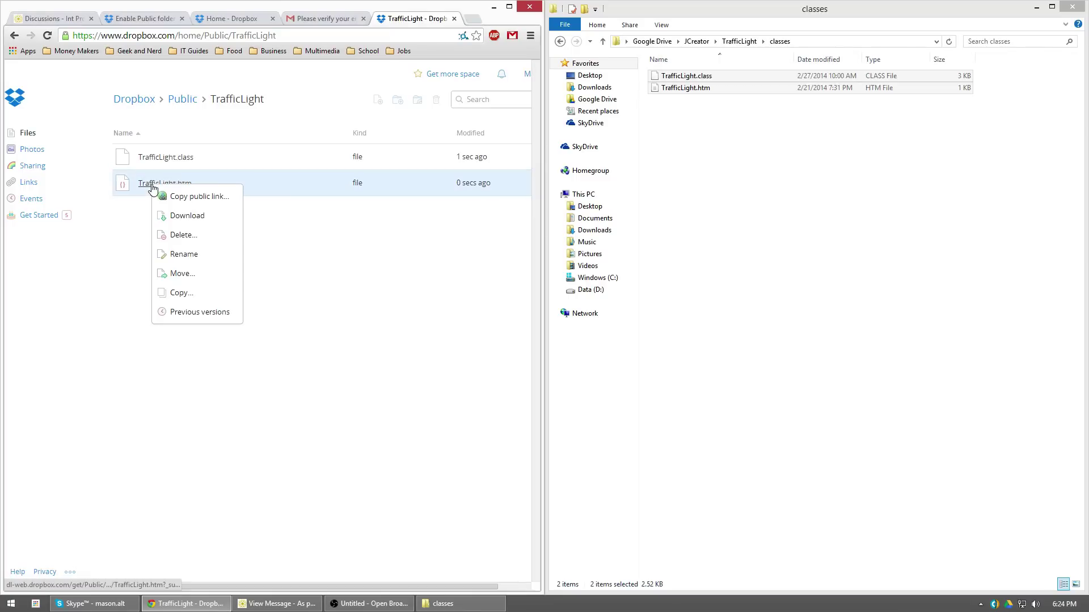
{"action": "left_click", "coordinate": [129, 226]}
{"action": "right_click", "coordinate": [161, 187]}
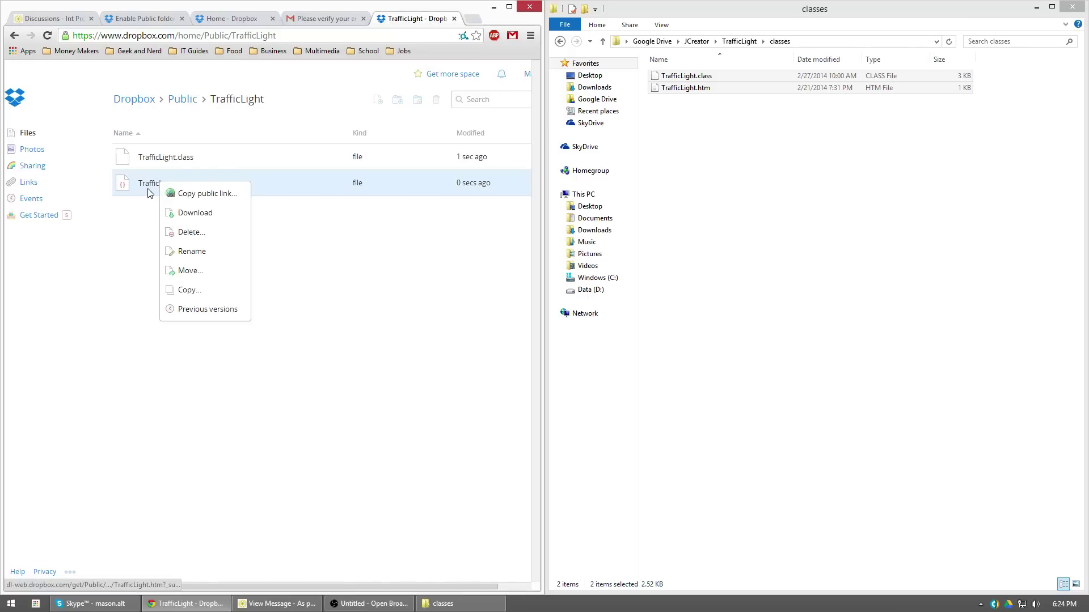
{"action": "left_click", "coordinate": [151, 199]}
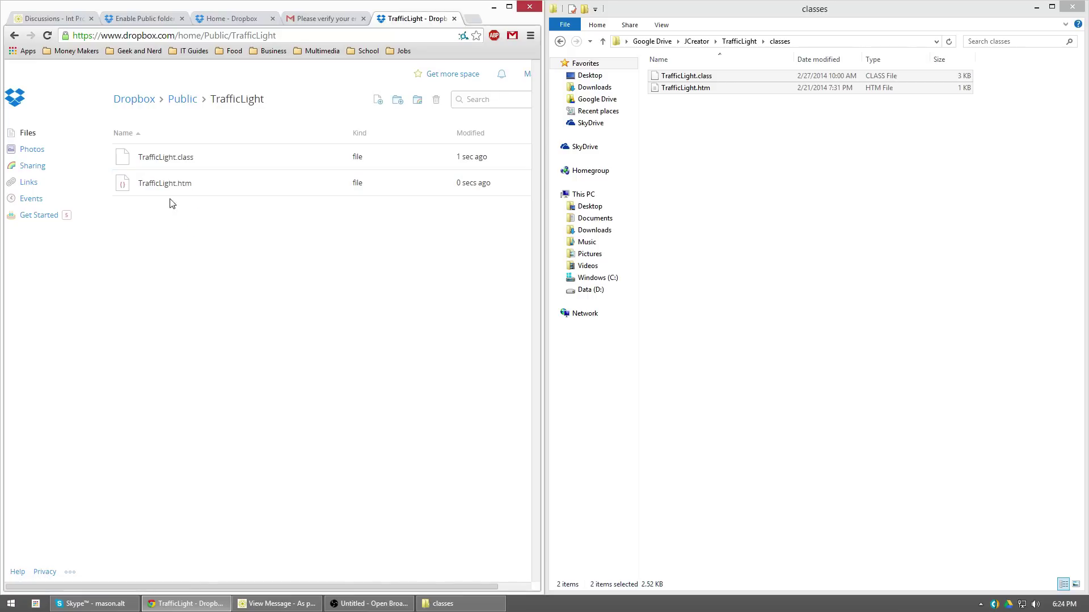
After briefly selecting both files, reopen the action menu for TrafficLight.htm alone
{"action": "left_click", "coordinate": [245, 161]}
{"action": "left_click", "coordinate": [231, 183], "text": "shift"}
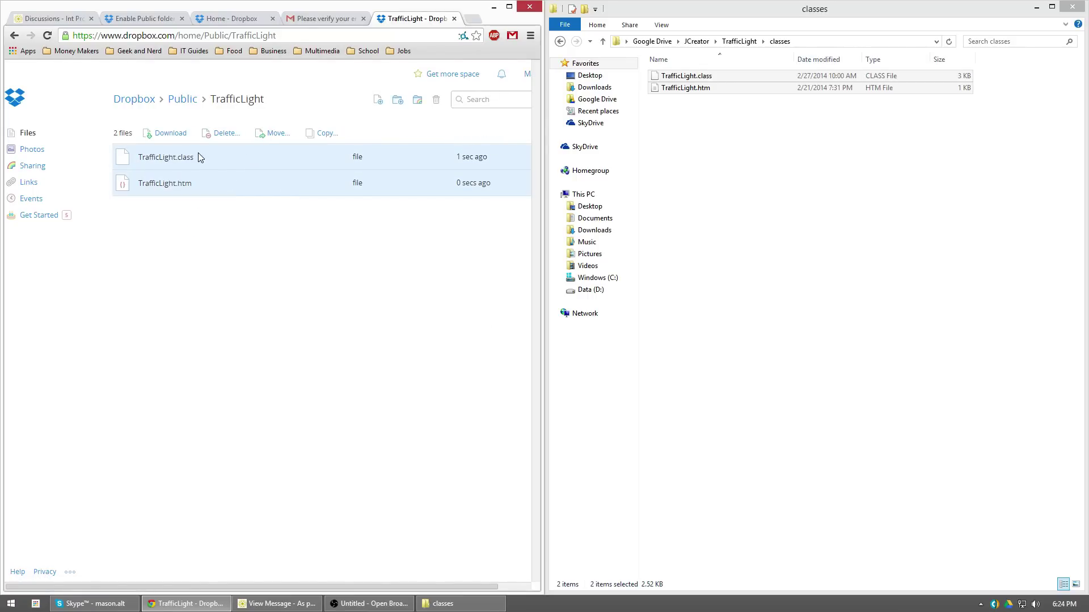
{"action": "right_click", "coordinate": [166, 188]}
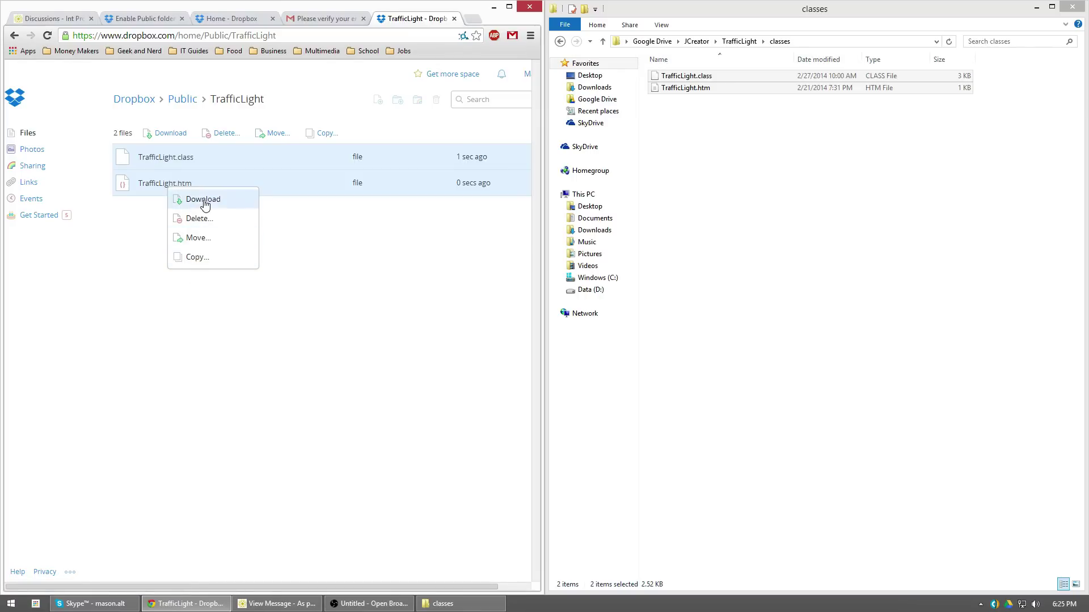
{"action": "left_click", "coordinate": [330, 270]}
{"action": "left_click", "coordinate": [322, 268]}
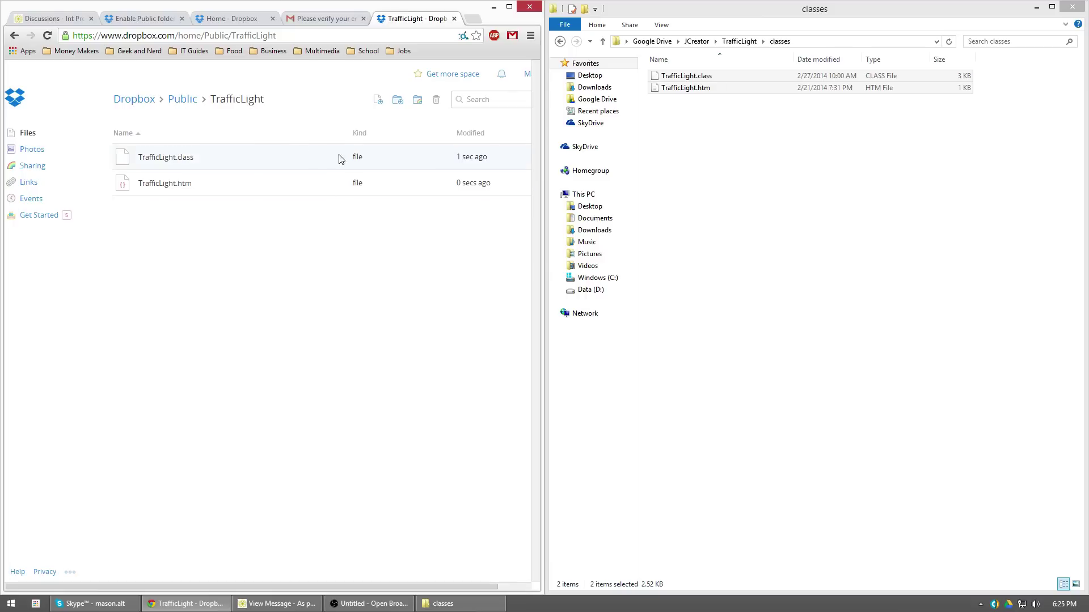
{"action": "right_click", "coordinate": [172, 188]}
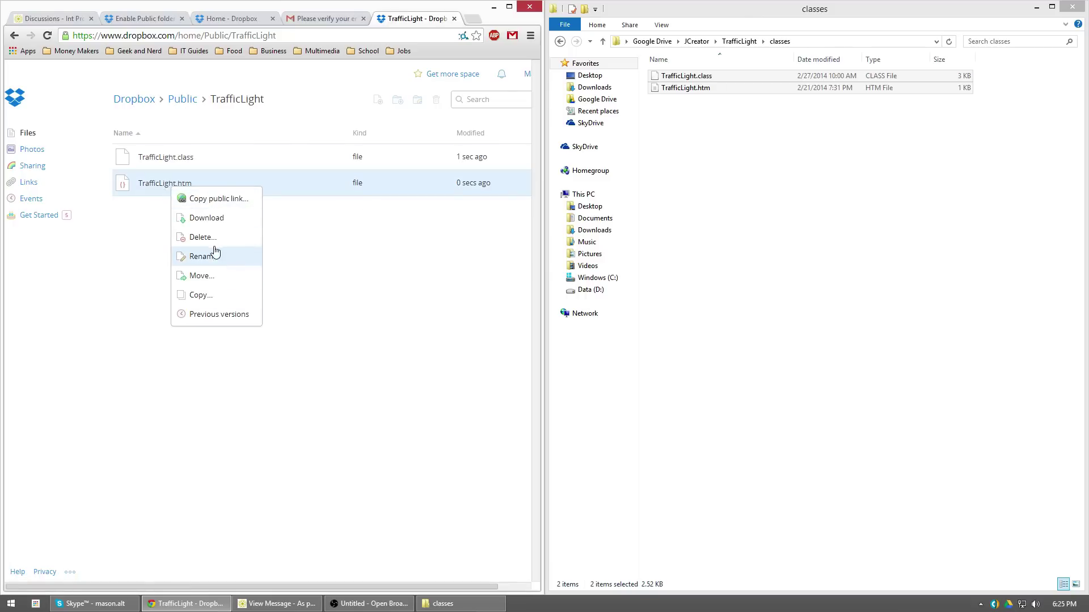
Copy TrafficLight.htm's public link and load it in a new browser tab
{"action": "left_click", "coordinate": [211, 199]}
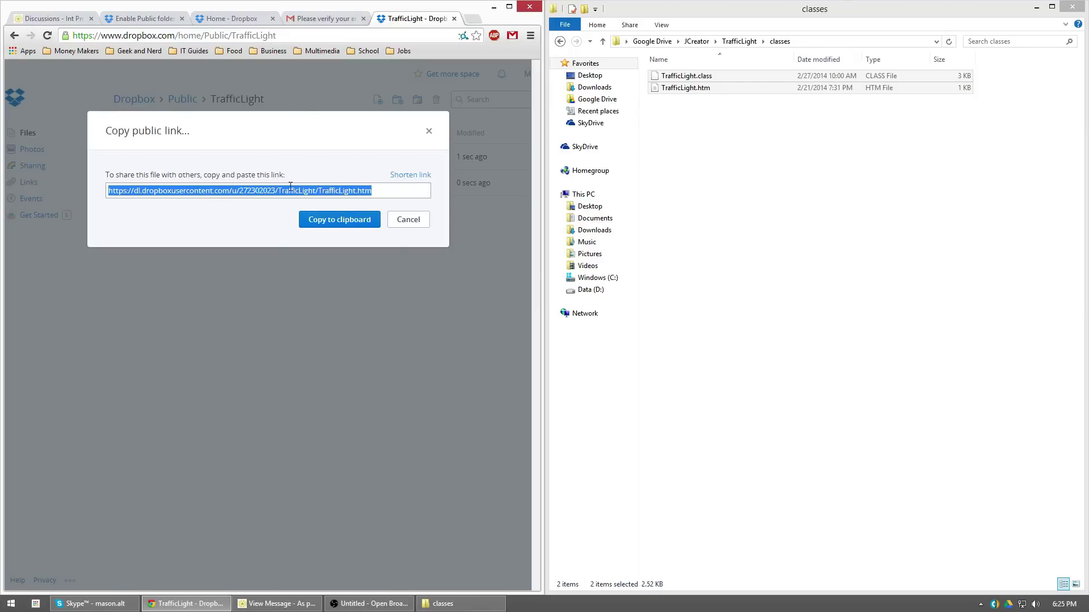
{"action": "left_click", "coordinate": [332, 220]}
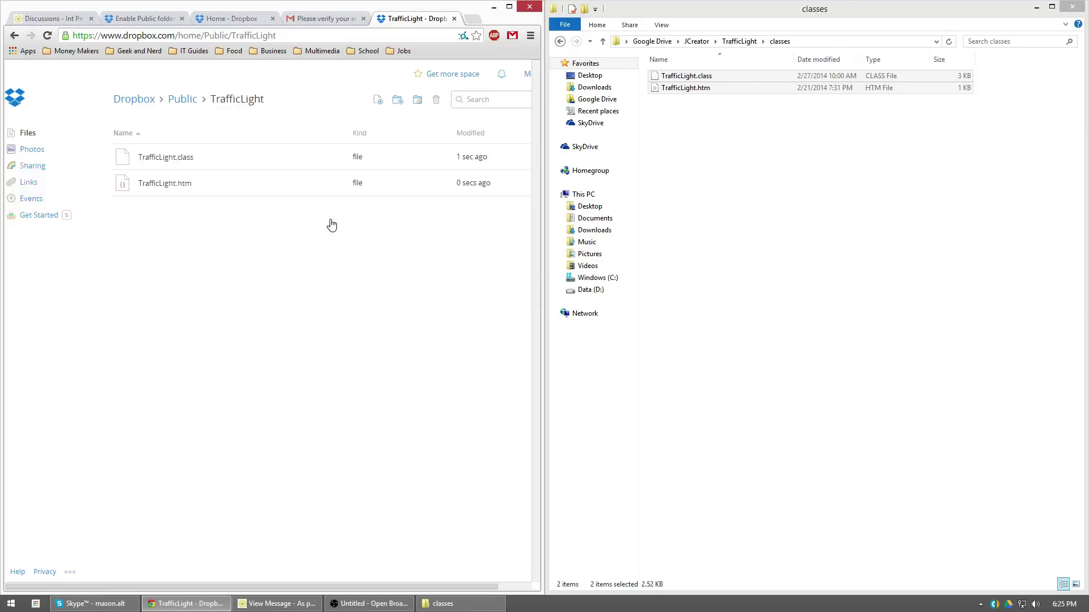
{"action": "left_click", "coordinate": [471, 20]}
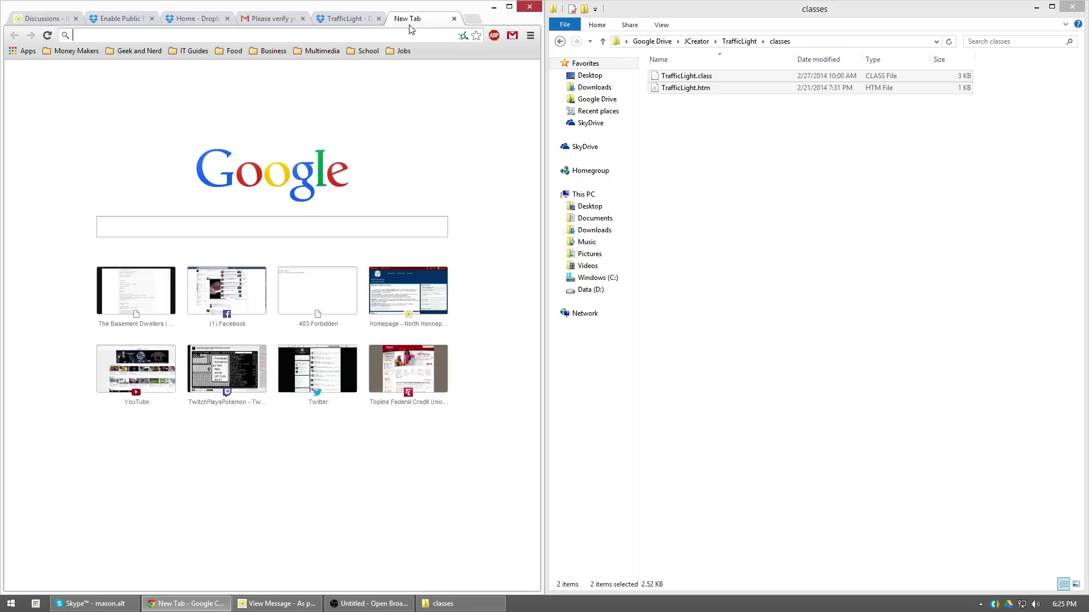
{"action": "right_click", "coordinate": [304, 37]}
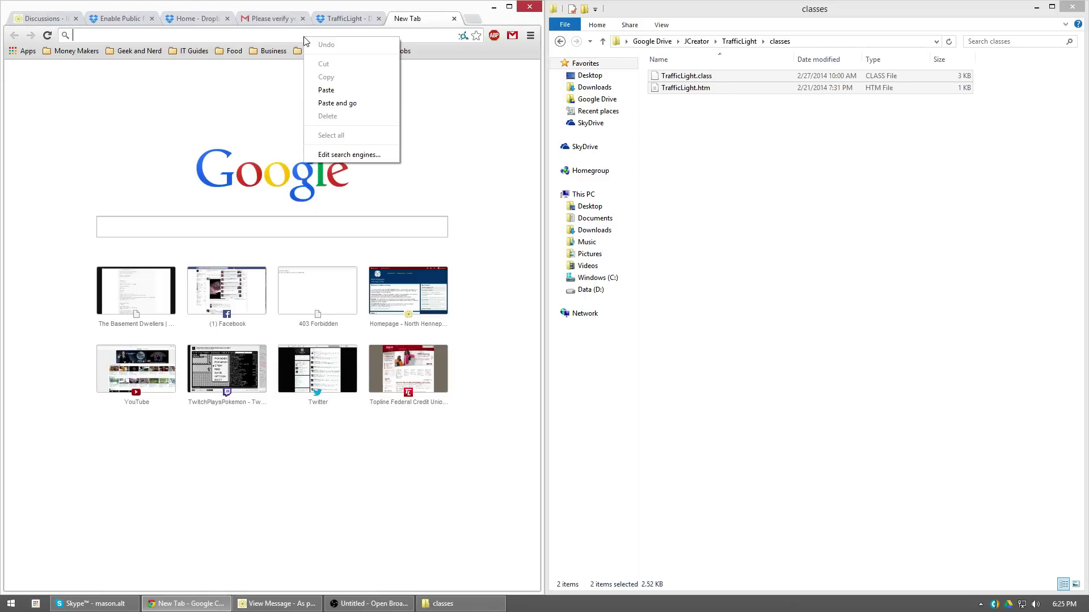
{"action": "left_click", "coordinate": [322, 92]}
{"action": "key", "text": "Return"}
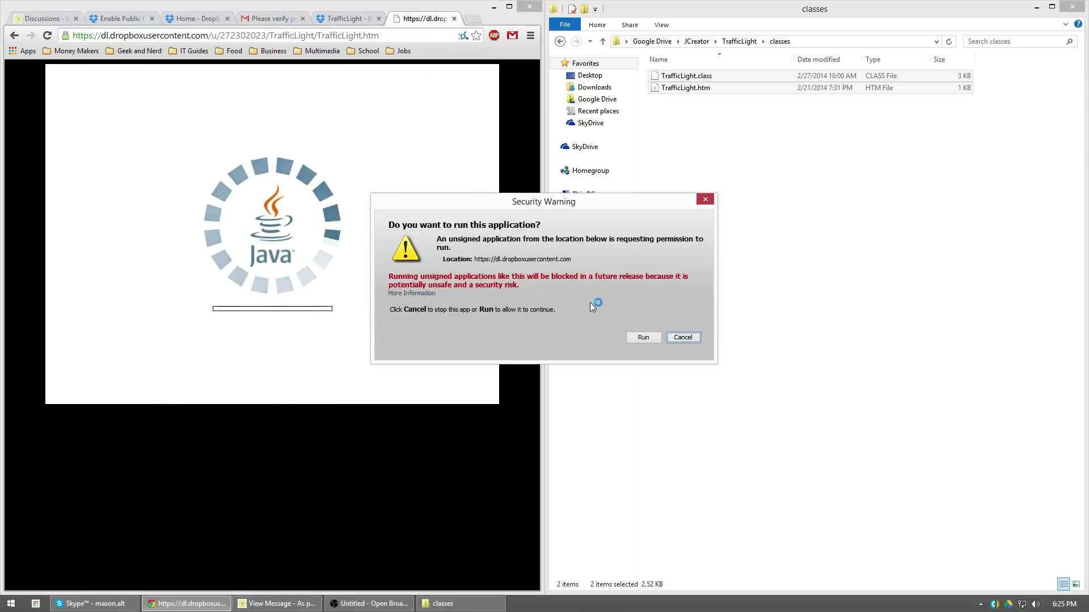
Allow the TrafficLight applet to run, then go back to the TrafficLight - Dropbox tab
{"action": "left_click", "coordinate": [644, 337]}
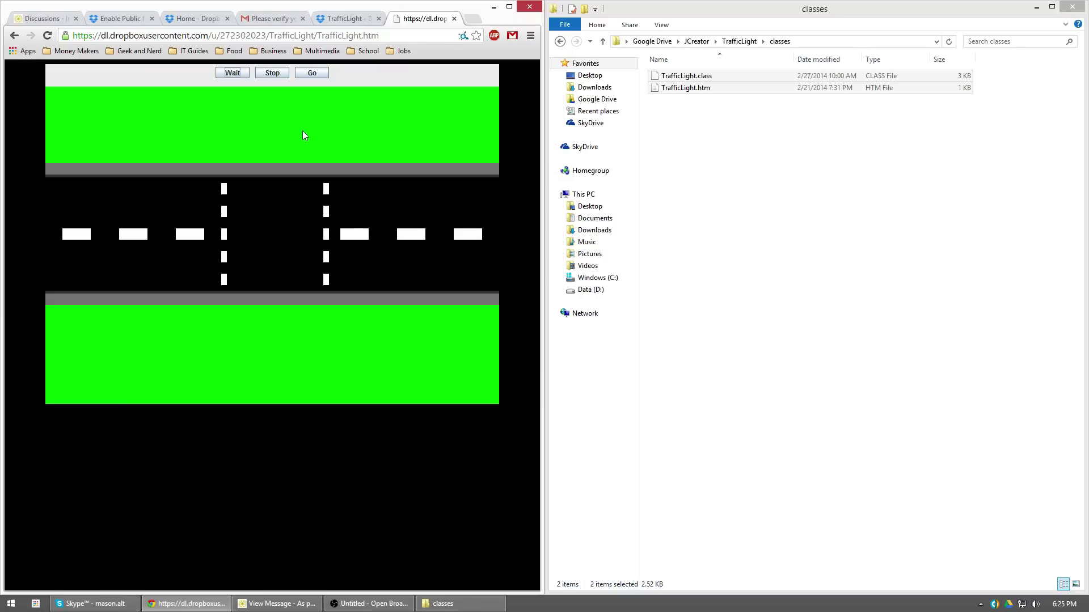
{"action": "left_click", "coordinate": [323, 19]}
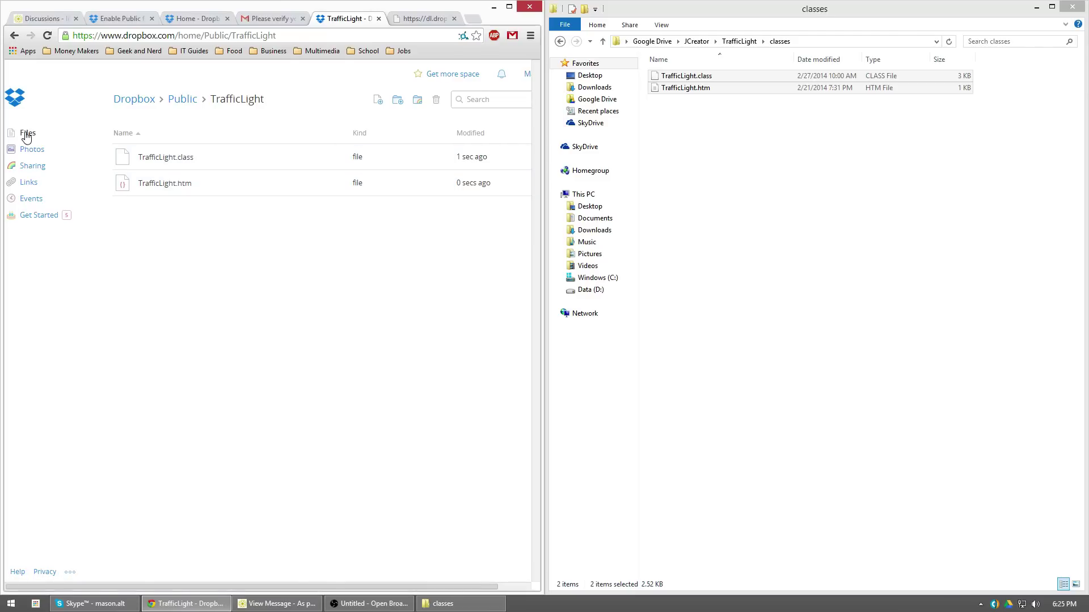
Return Dropbox to the Public folder and move File Explorer up to the JCreator folder
{"action": "left_click", "coordinate": [169, 102]}
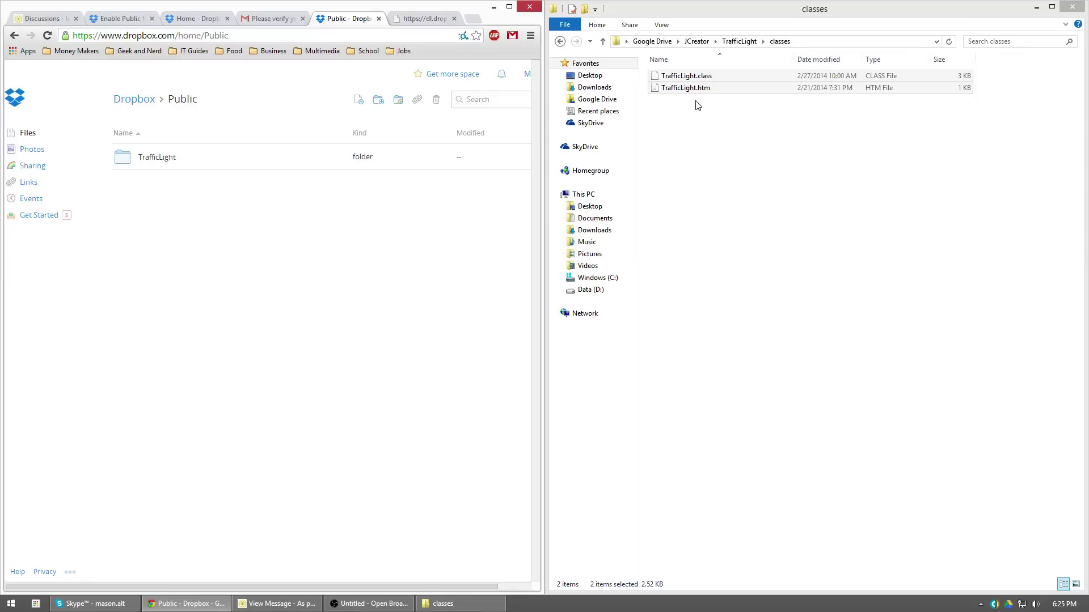
{"action": "left_click", "coordinate": [715, 128]}
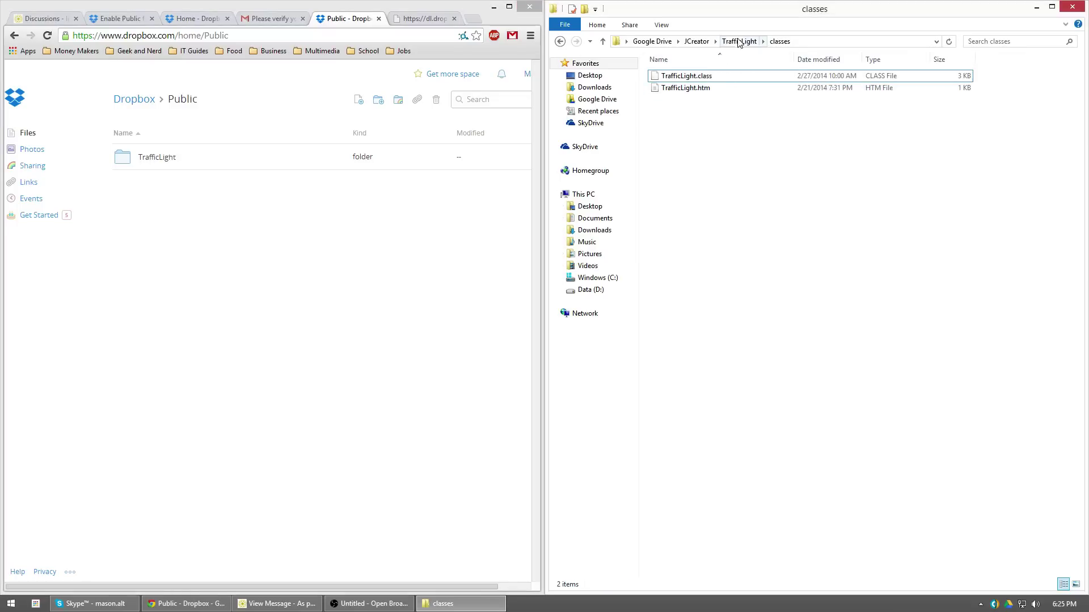
{"action": "left_click", "coordinate": [696, 41]}
Open the TemperatureConversion project folder and then its classes subfolder in File Explorer
{"action": "double_click", "coordinate": [695, 248]}
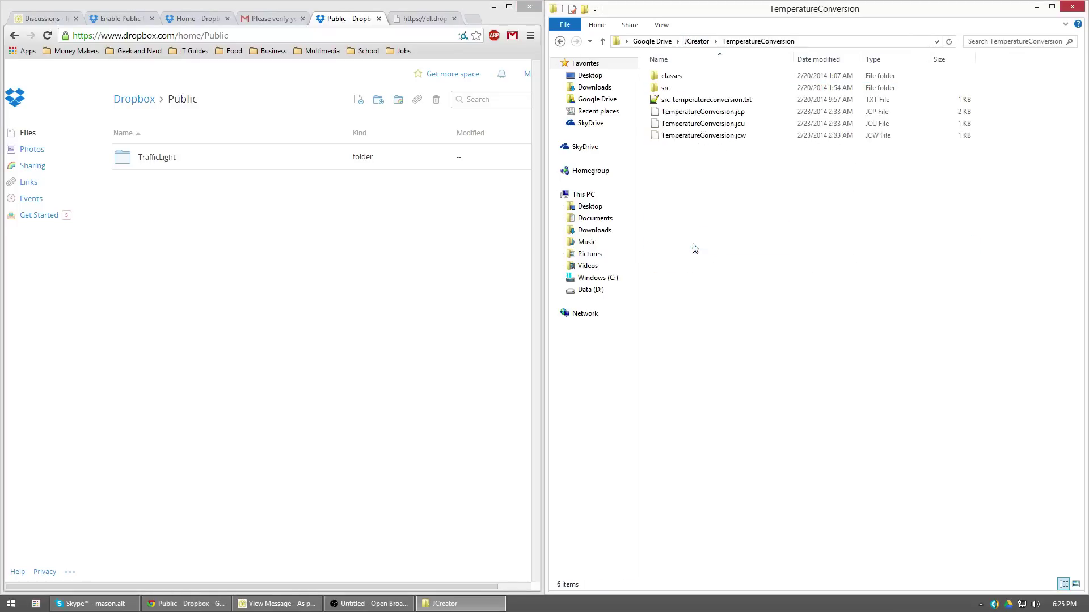
{"action": "double_click", "coordinate": [675, 77]}
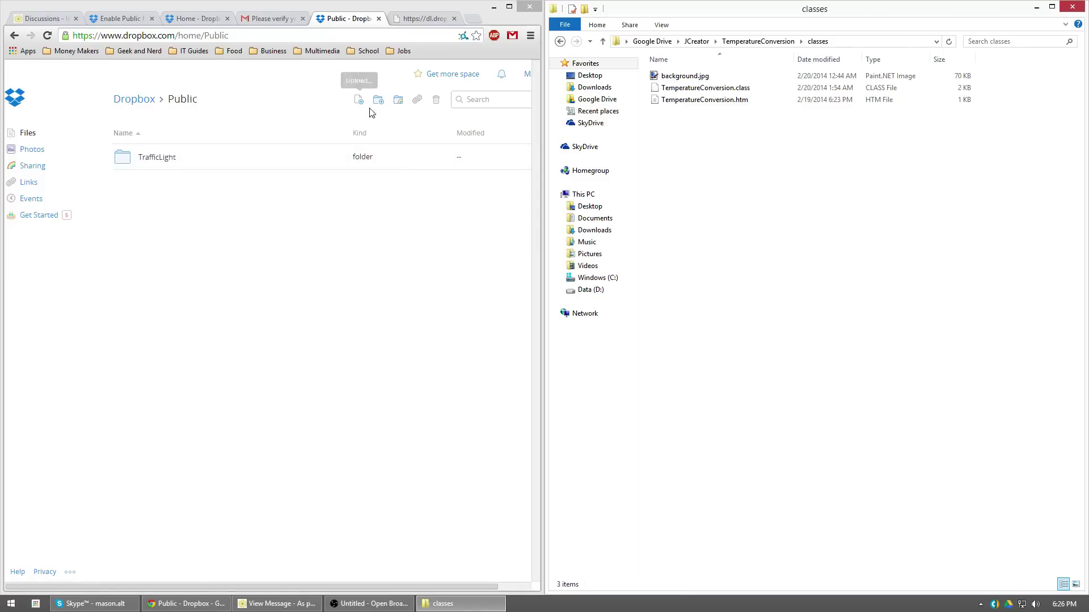
Create a folder named TemperatureConversion under Dropbox Public and open it
{"action": "left_click", "coordinate": [343, 117]}
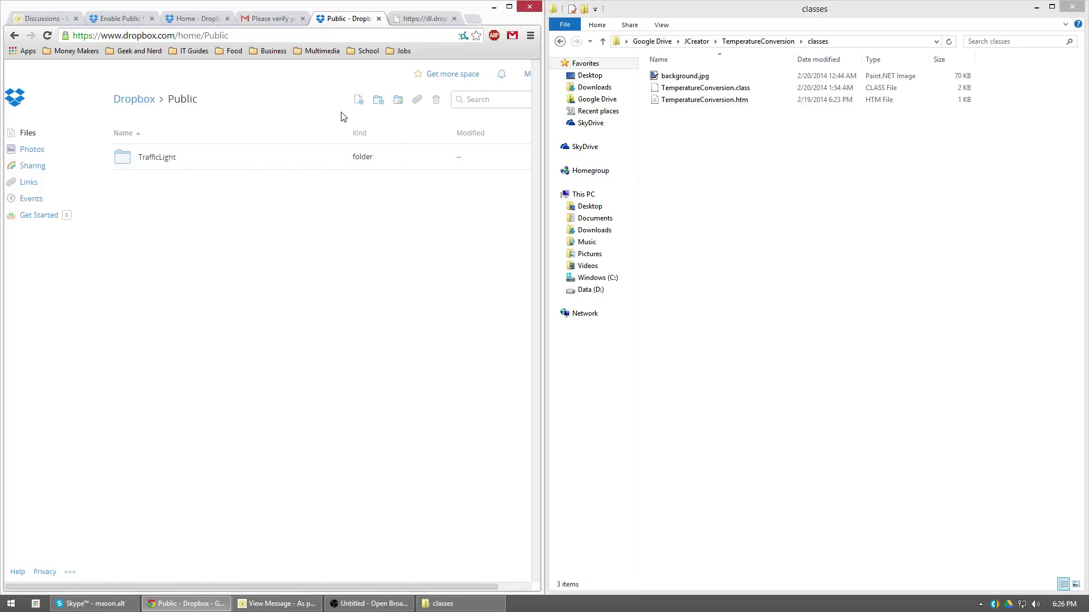
{"action": "left_click", "coordinate": [379, 102]}
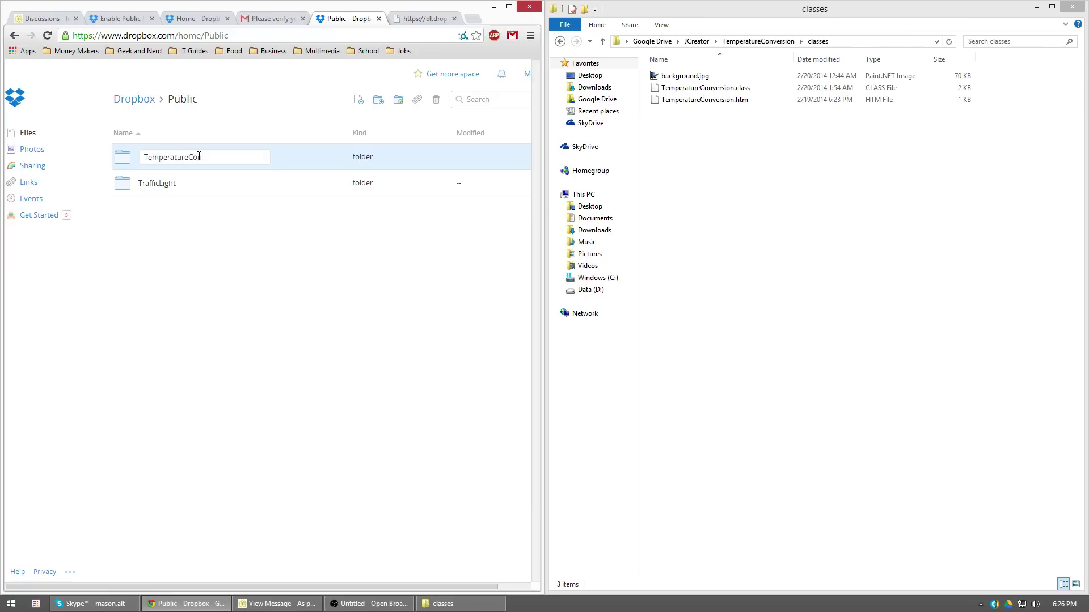
{"action": "key", "text": "Return"}
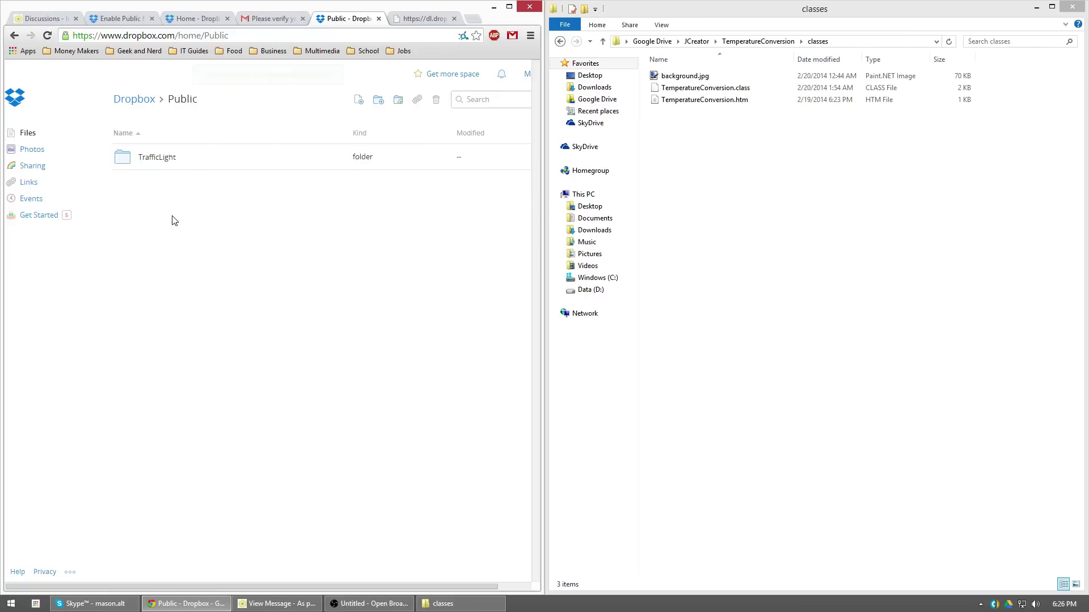
{"action": "left_click", "coordinate": [178, 164]}
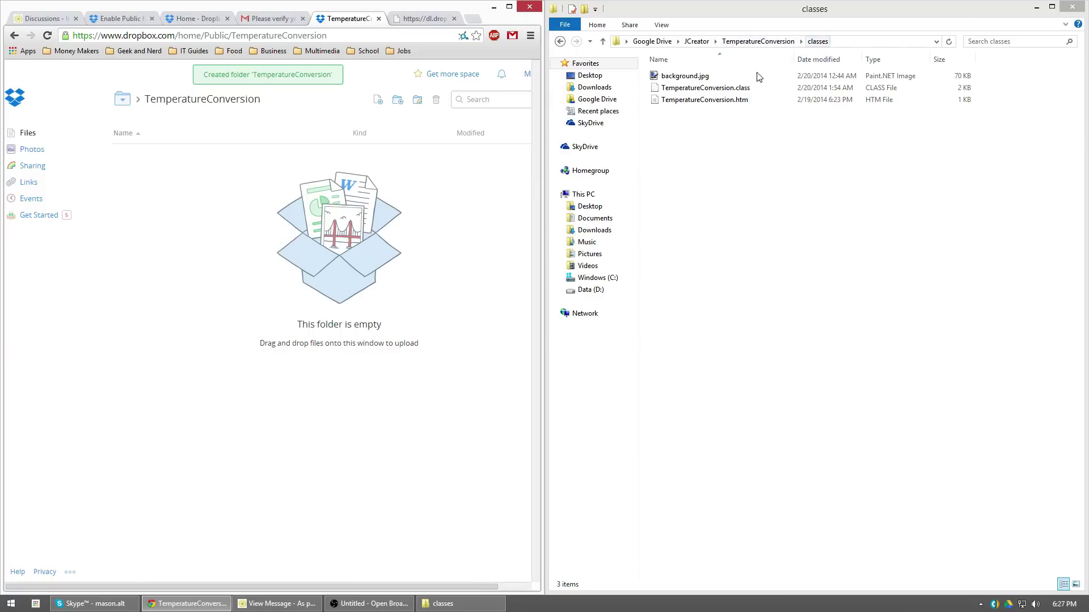
Start an upload and browse to the TemperatureConversion\classes folder
{"action": "left_click_drag", "start_coordinate": [730, 135], "coordinate": [706, 76]}
{"action": "left_click", "coordinate": [700, 126]}
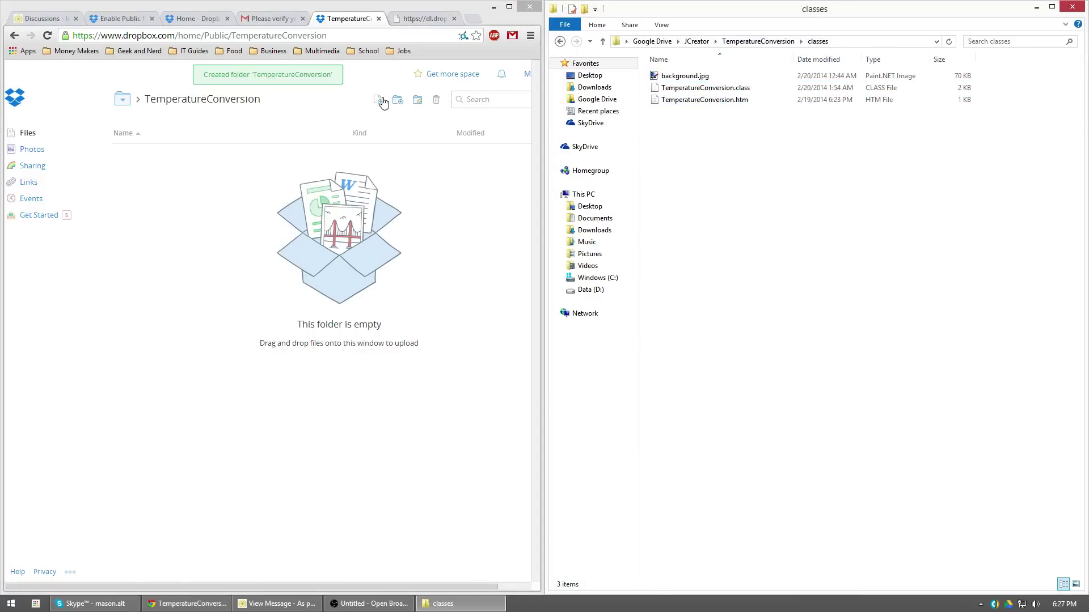
{"action": "left_click_drag", "start_coordinate": [703, 118], "coordinate": [692, 111]}
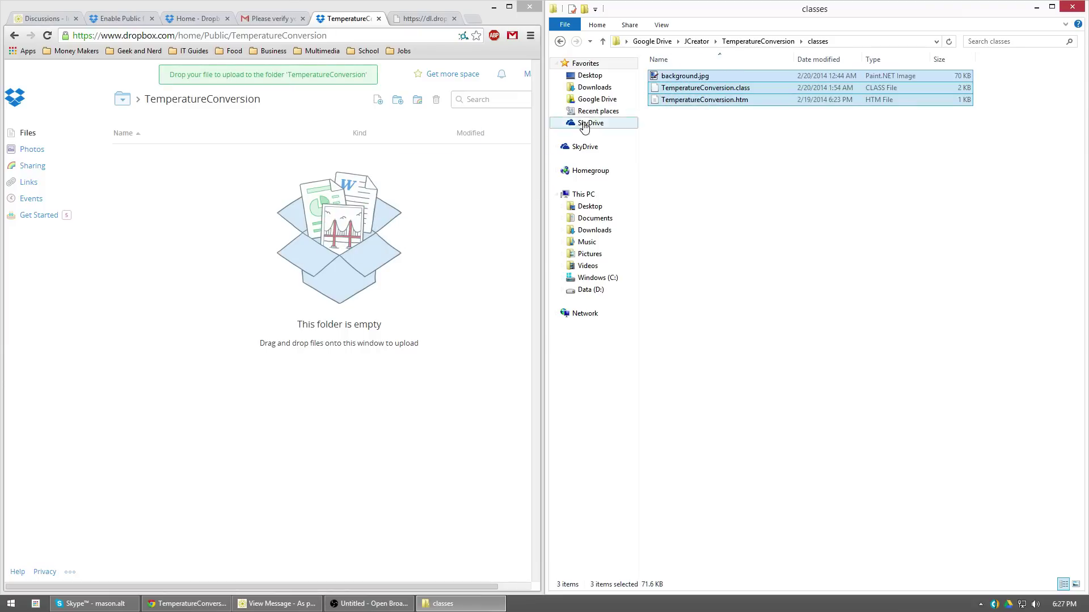
{"action": "left_click", "coordinate": [378, 101]}
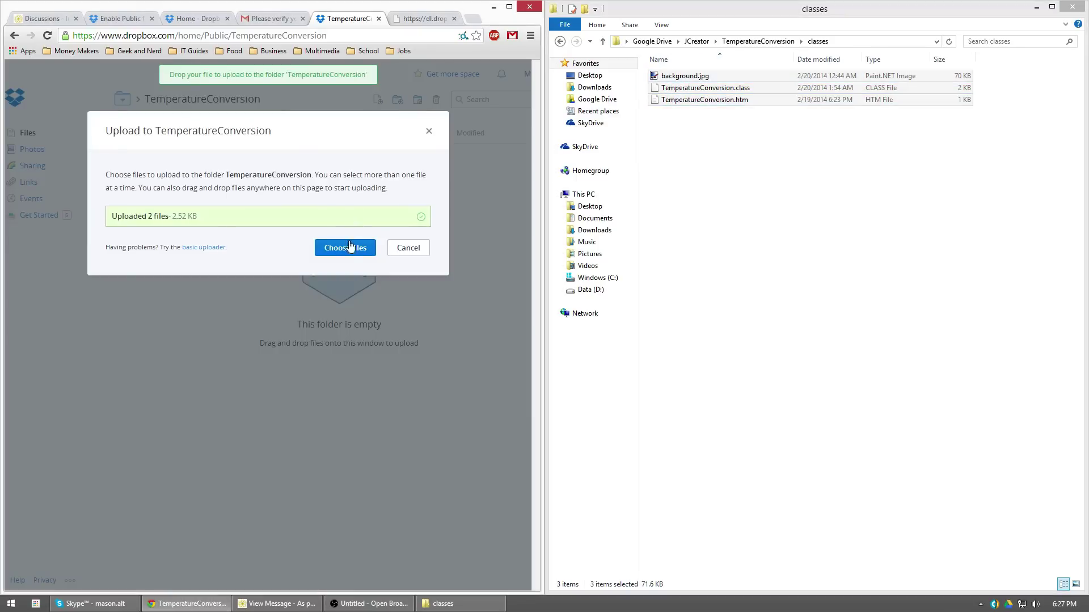
{"action": "left_click", "coordinate": [350, 248]}
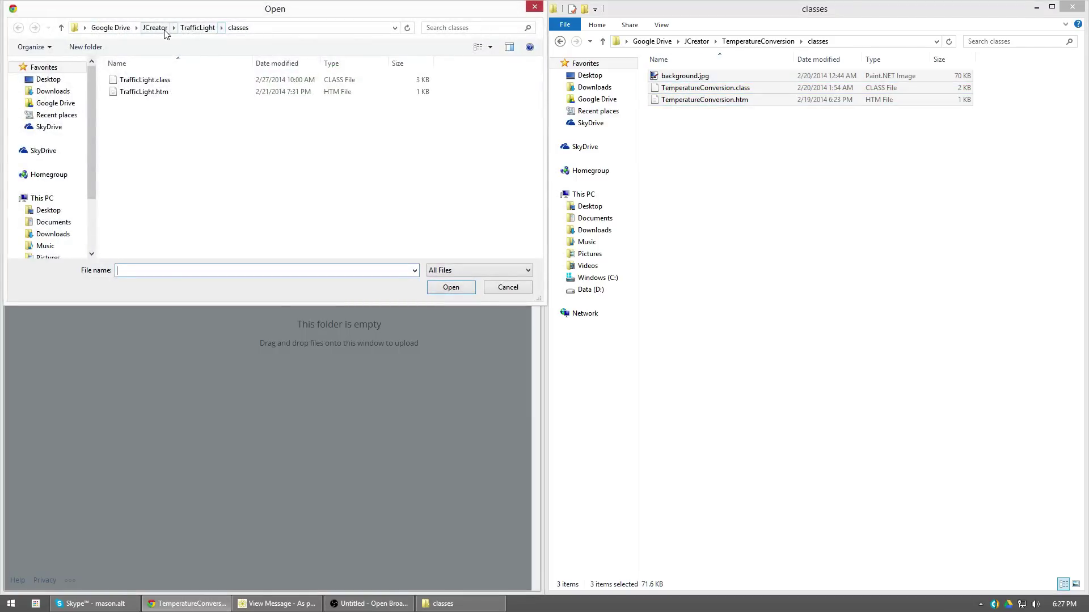
{"action": "left_click", "coordinate": [154, 28]}
{"action": "double_click", "coordinate": [146, 234]}
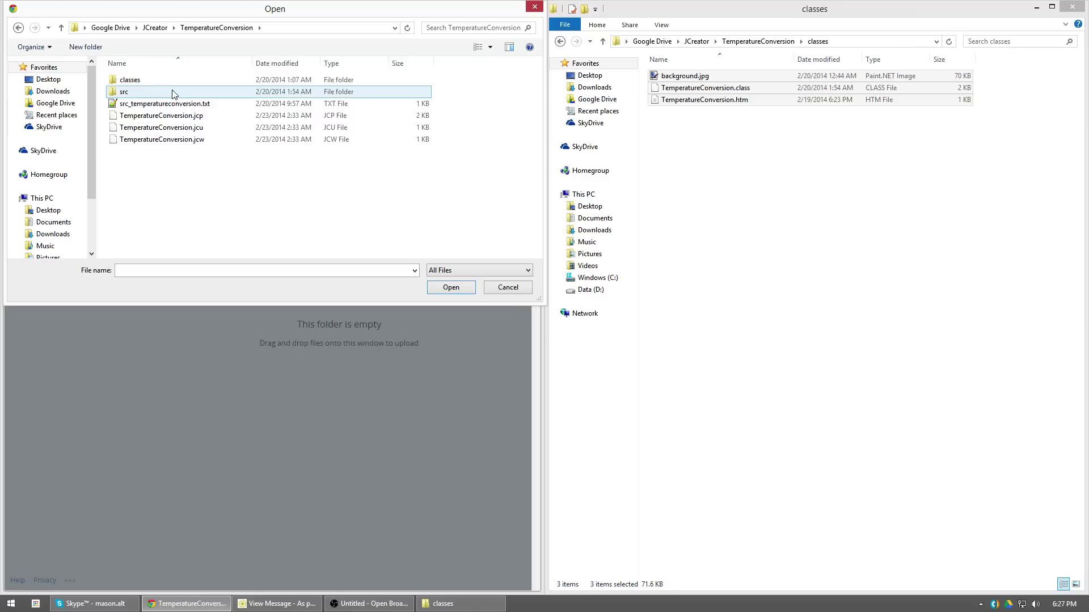
{"action": "left_click", "coordinate": [143, 81]}
{"action": "double_click", "coordinate": [143, 82]}
Upload background.jpg, TemperatureConversion.class and TemperatureConversion.htm, then close the upload summary
{"action": "left_click_drag", "start_coordinate": [162, 151], "coordinate": [126, 66]}
{"action": "left_click", "coordinate": [450, 287]}
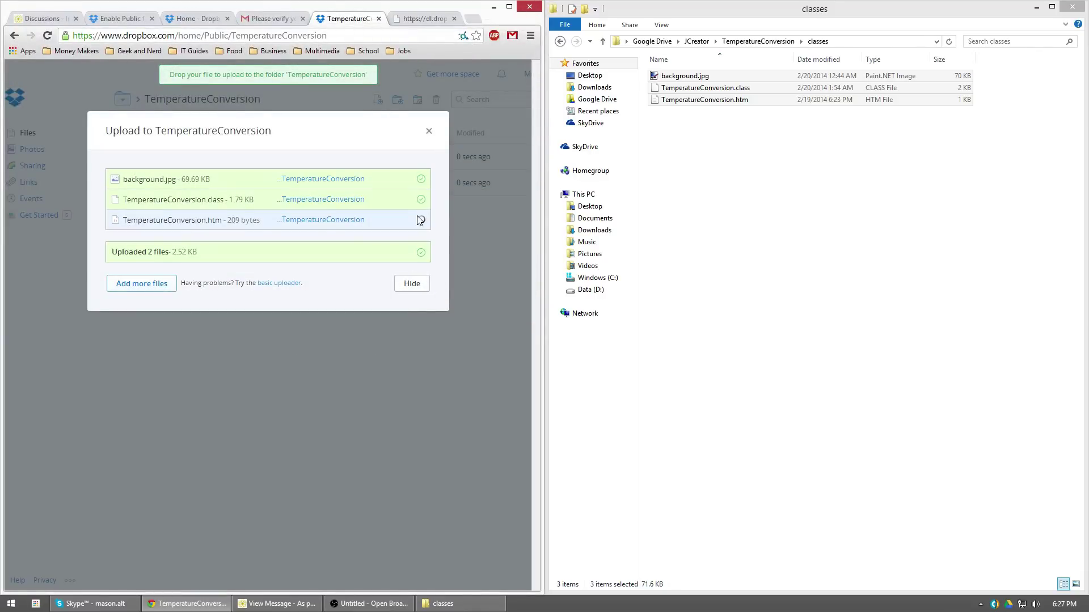
{"action": "left_click", "coordinate": [415, 280]}
{"action": "left_click", "coordinate": [178, 253]}
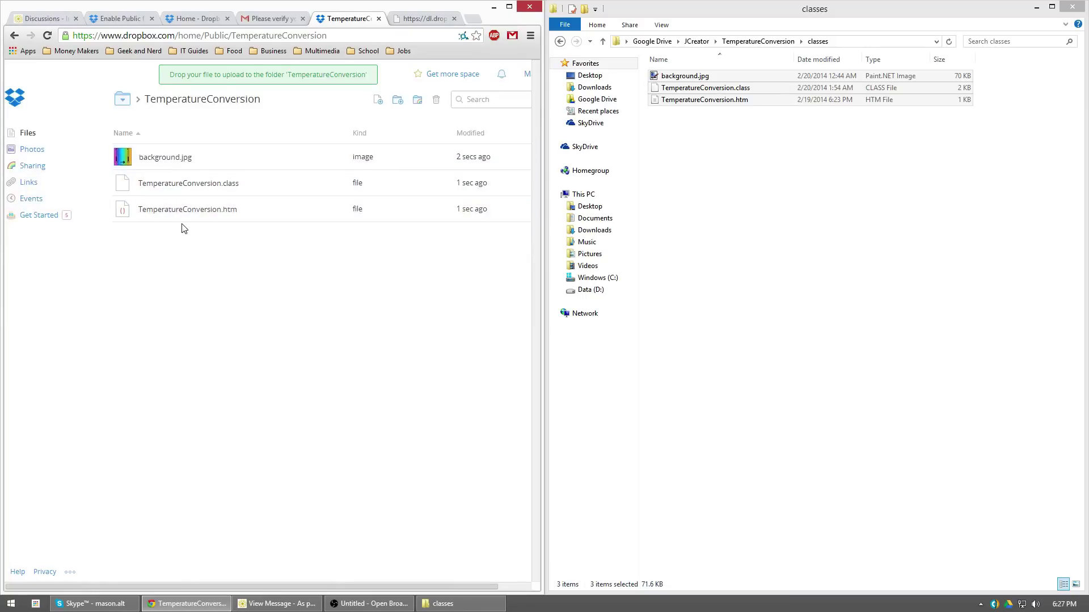
Select the three uploaded files, then dismiss the actions menu and clear the selection
{"action": "left_click_drag", "start_coordinate": [260, 160], "coordinate": [258, 214]}
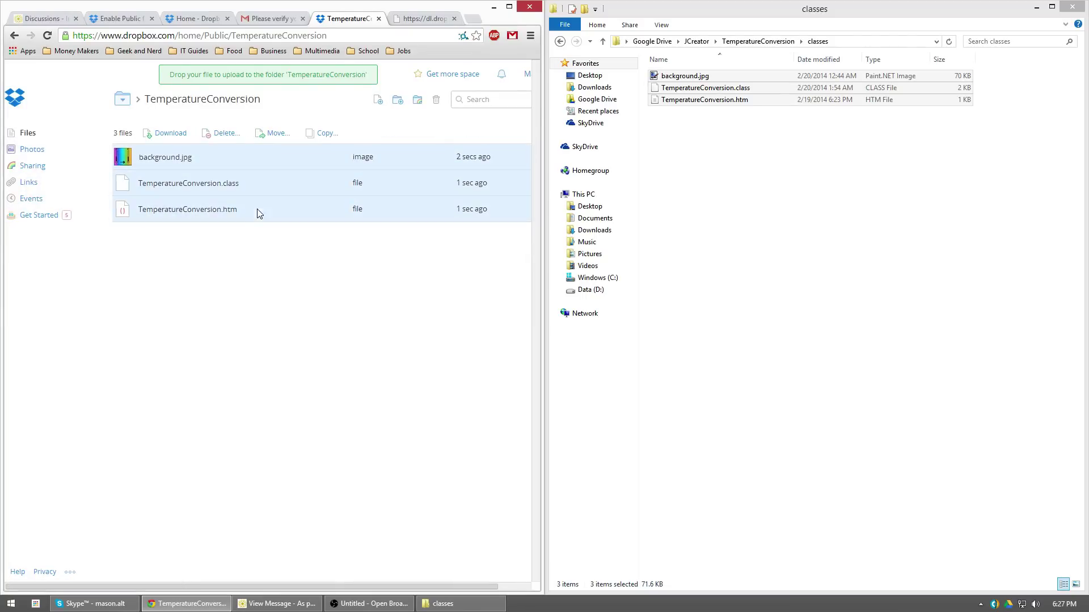
{"action": "right_click", "coordinate": [185, 209]}
{"action": "left_click", "coordinate": [148, 261]}
{"action": "left_click", "coordinate": [250, 260]}
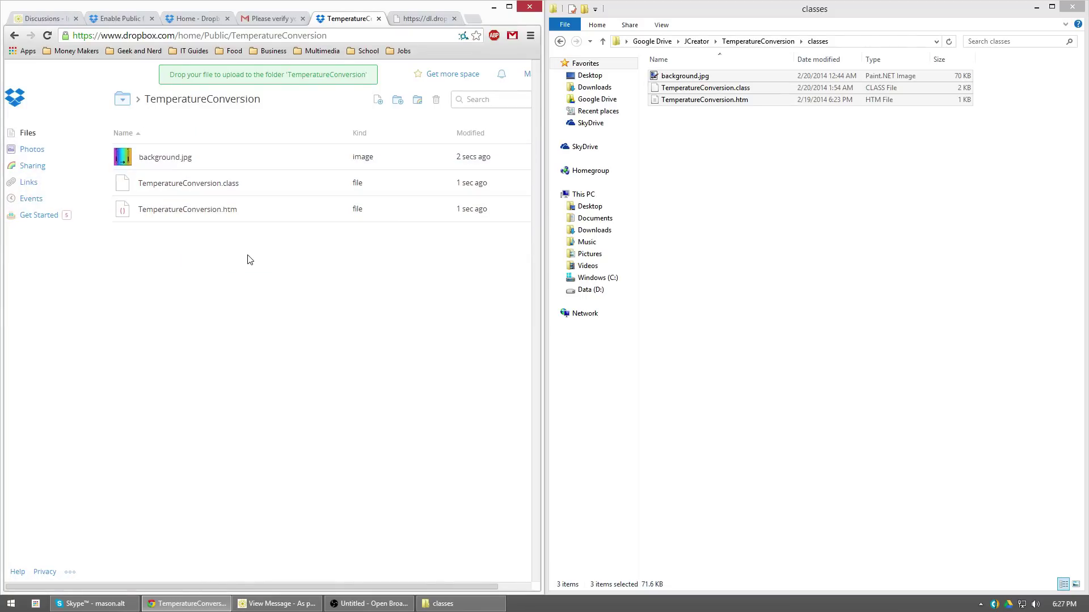
Copy TemperatureConversion.htm's public link to the clipboard and go back to the applet tab
{"action": "right_click", "coordinate": [191, 214]}
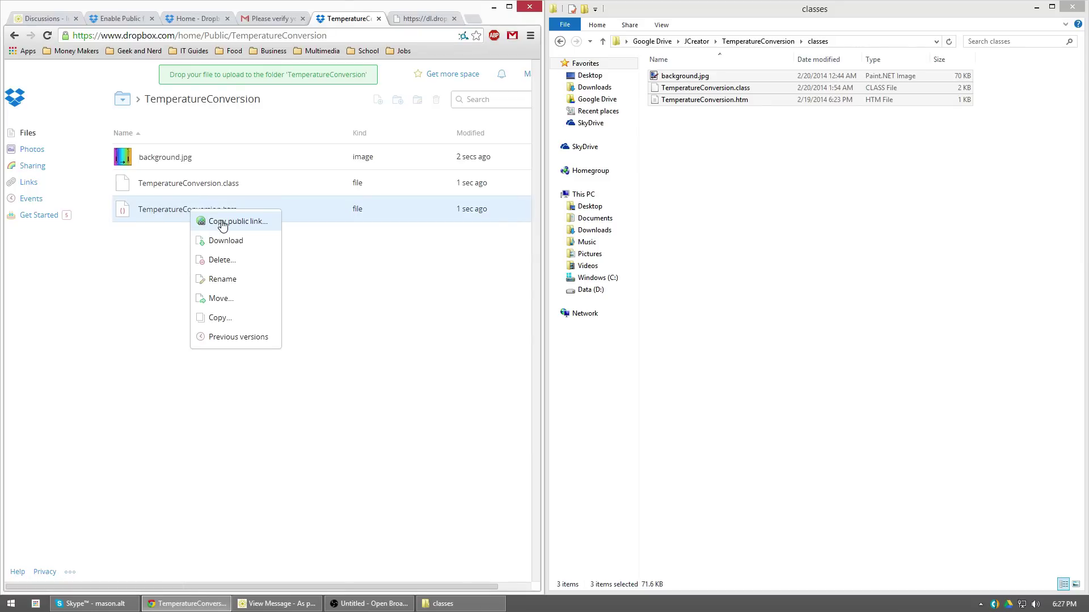
{"action": "left_click", "coordinate": [222, 223]}
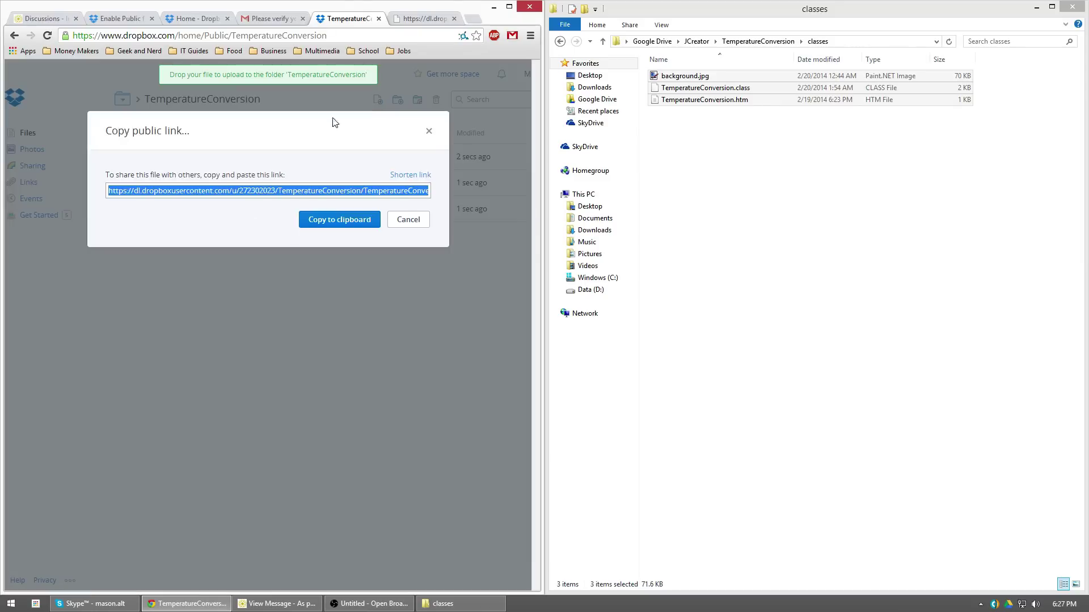
{"action": "left_click", "coordinate": [339, 220]}
{"action": "left_click", "coordinate": [425, 19]}
Open the pasted TemperatureConversion link, convert 20 °F to -7 °C, then close the applet tab
{"action": "left_click", "coordinate": [283, 35]}
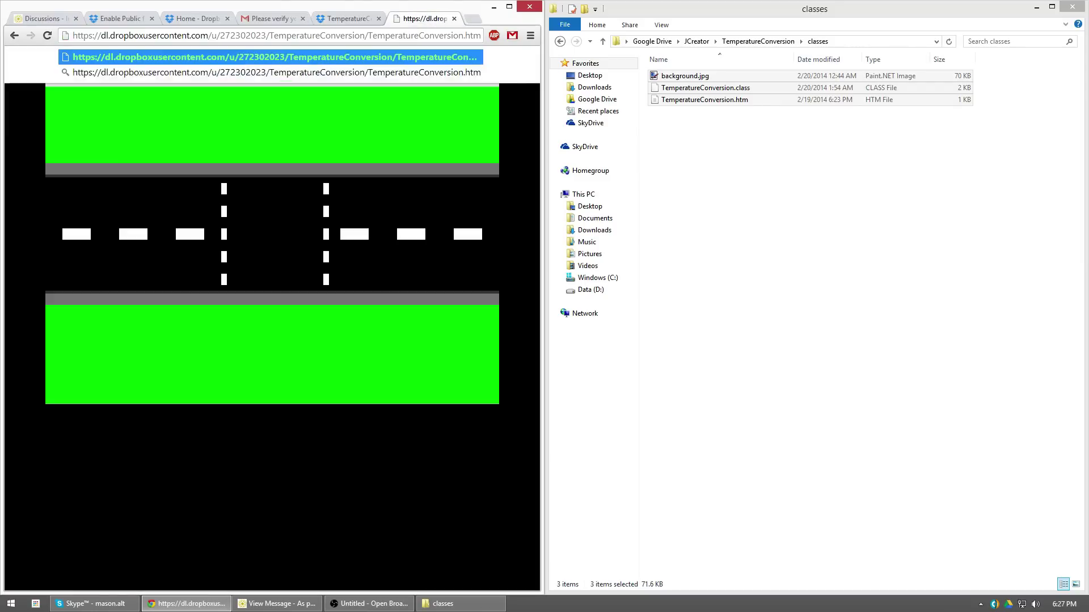
{"action": "key", "text": "Return"}
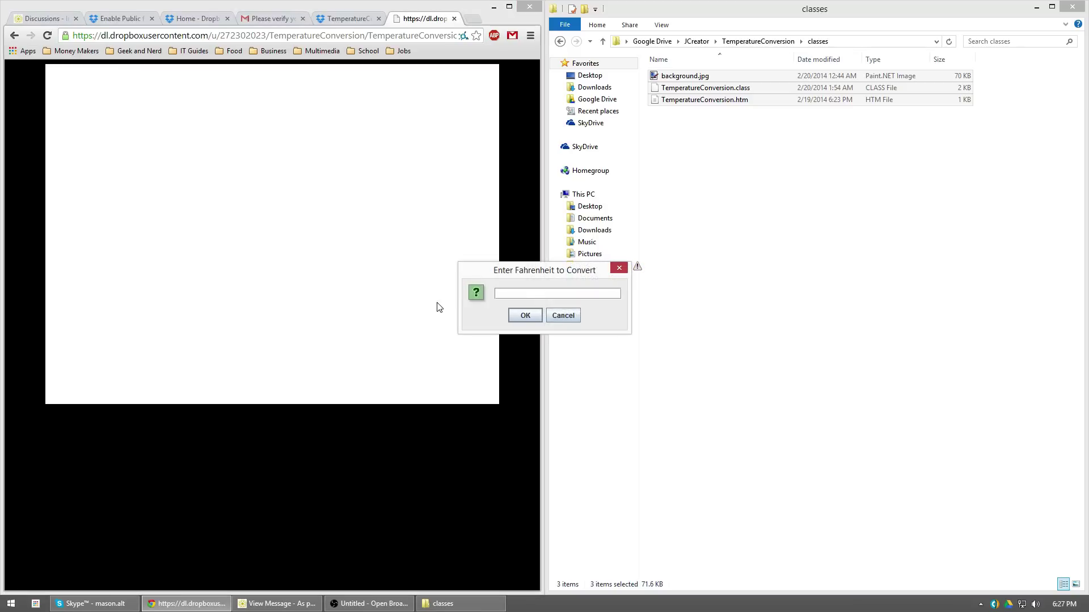
{"action": "key", "text": "Return"}
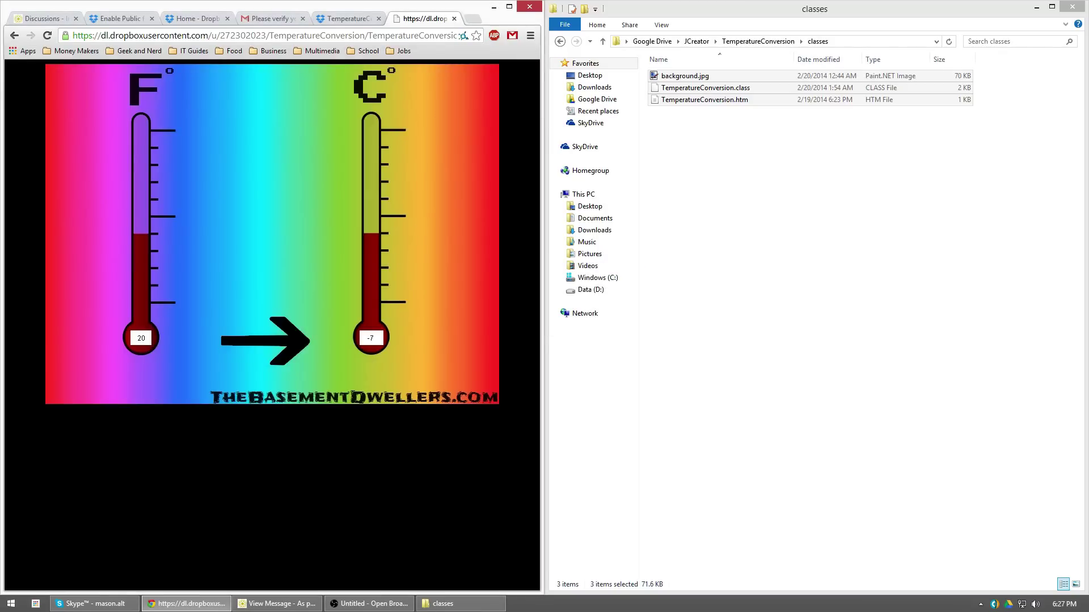
{"action": "middle_click", "coordinate": [423, 20]}
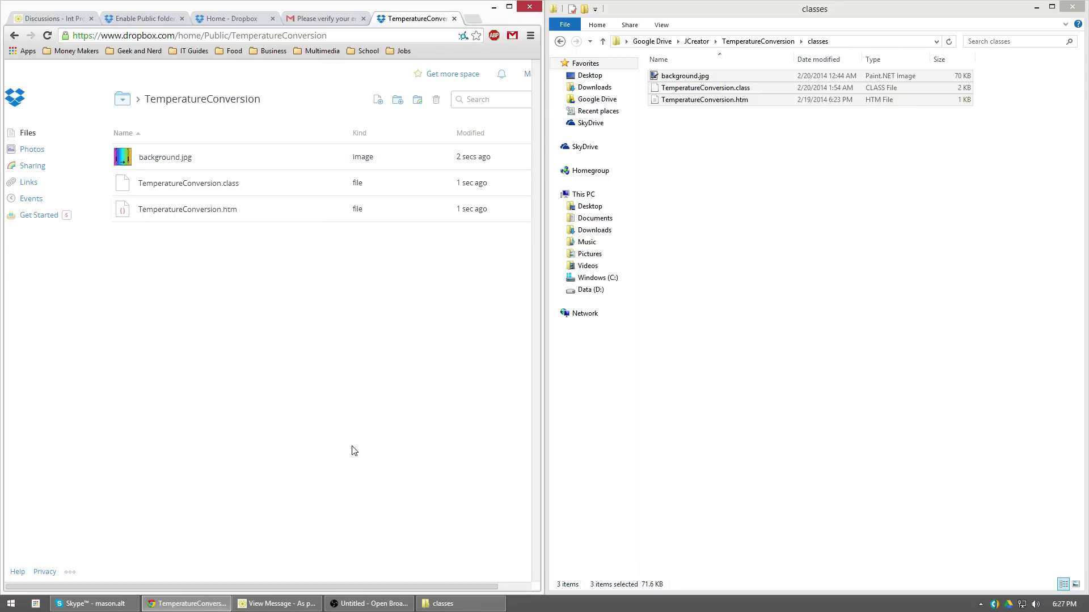
{"action": "left_click", "coordinate": [368, 603]}
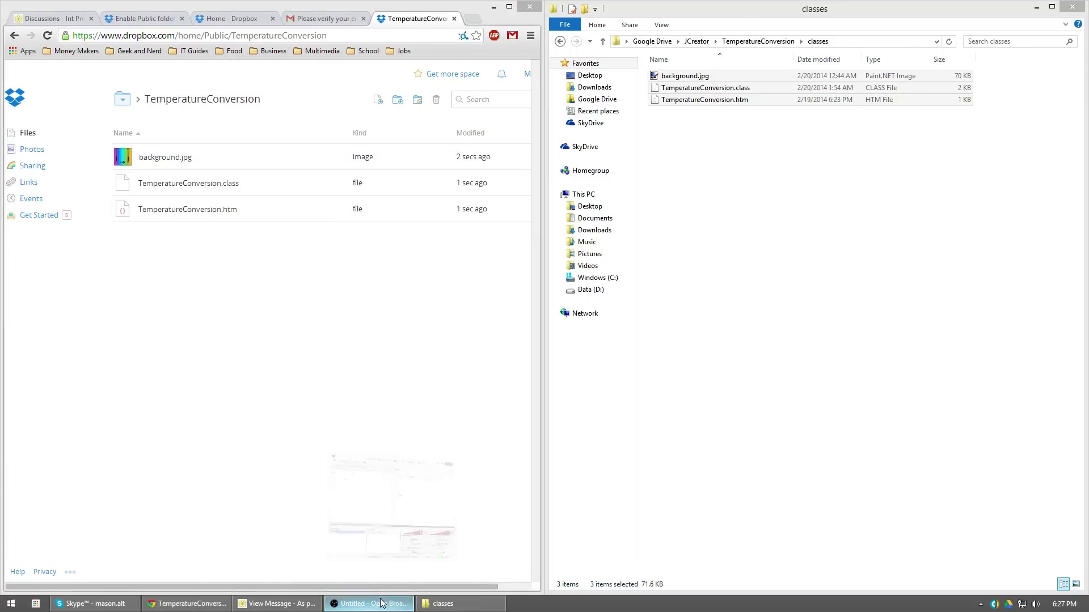